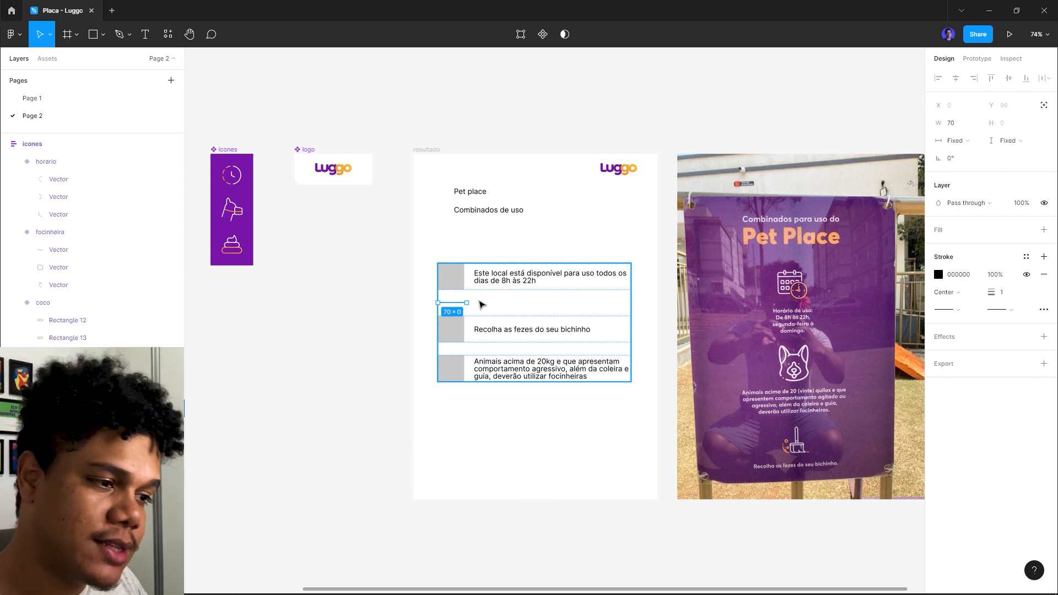
Set the divider line's horizontal resizing to fill the width of the list frame
{"action": "left_click", "coordinate": [962, 142]}
{"action": "left_click", "coordinate": [966, 156]}
{"action": "left_click", "coordinate": [651, 403]}
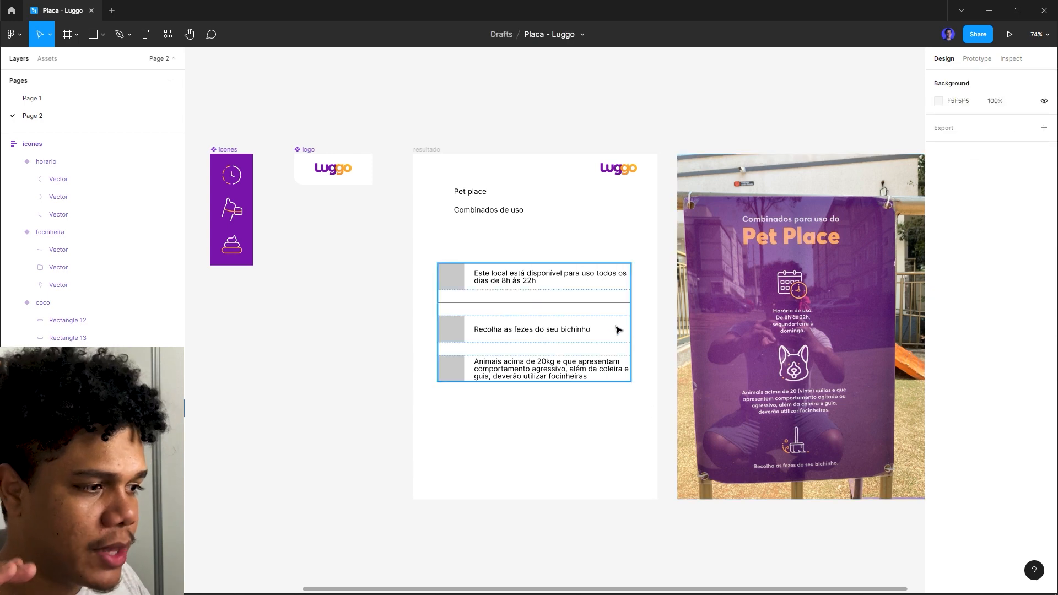
Try narrowing the list frame to 308 px wide and undo the resize
{"action": "left_click", "coordinate": [625, 336]}
{"action": "left_click_drag", "start_coordinate": [631, 284], "coordinate": [564, 284]}
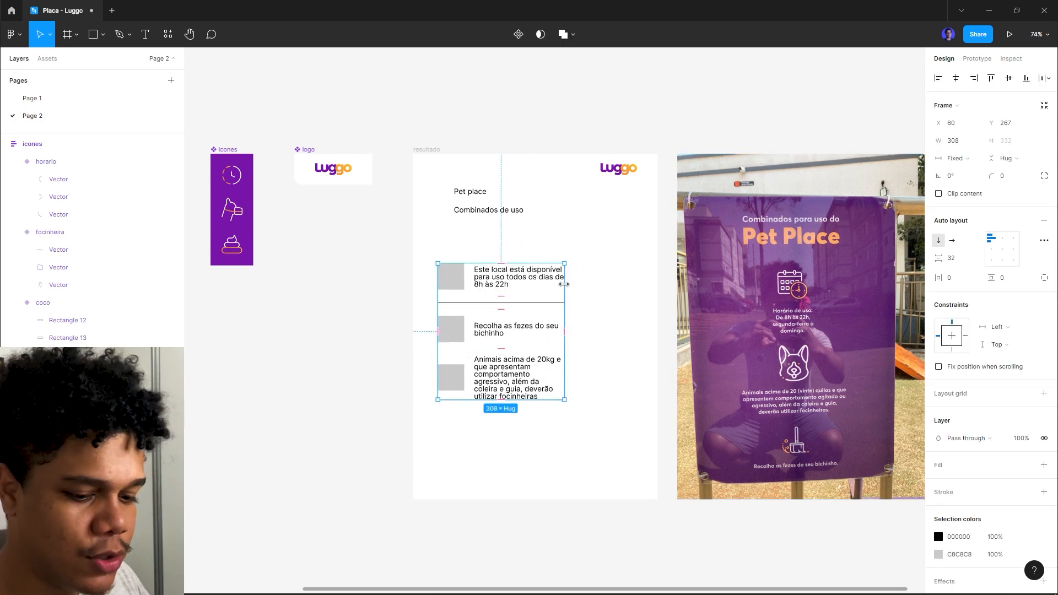
{"action": "key", "text": "ctrl+z"}
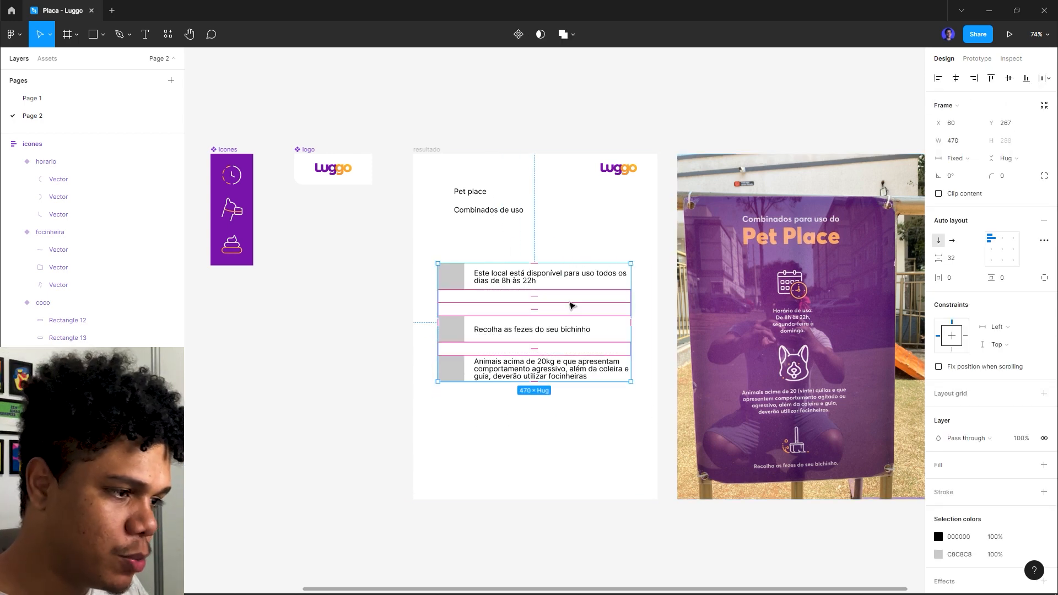
Duplicate the divider line and place the copy between the second and third list items
{"action": "left_click", "coordinate": [608, 303]}
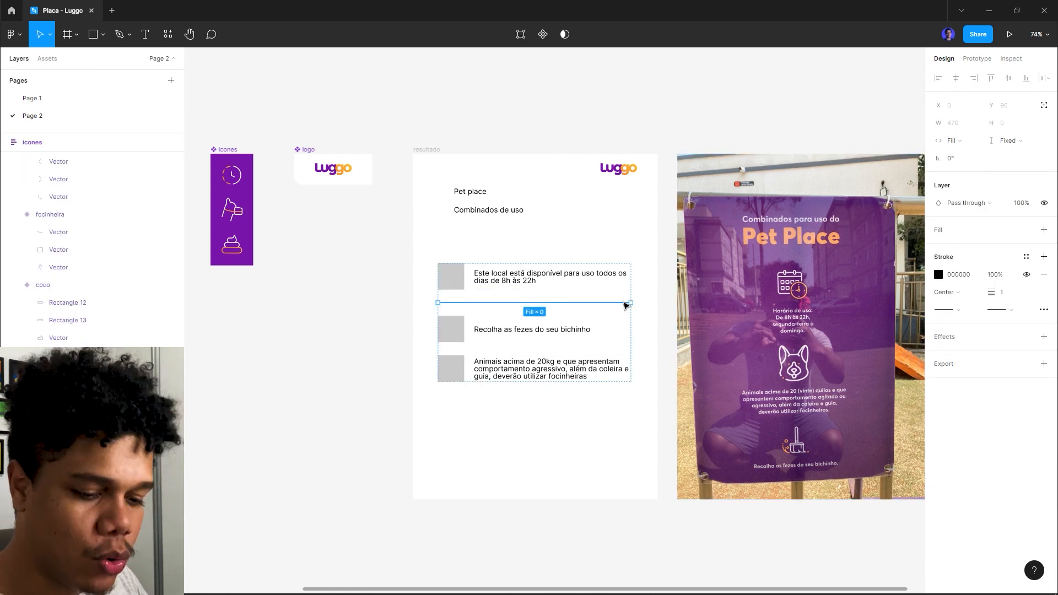
{"action": "key", "text": "ctrl+d"}
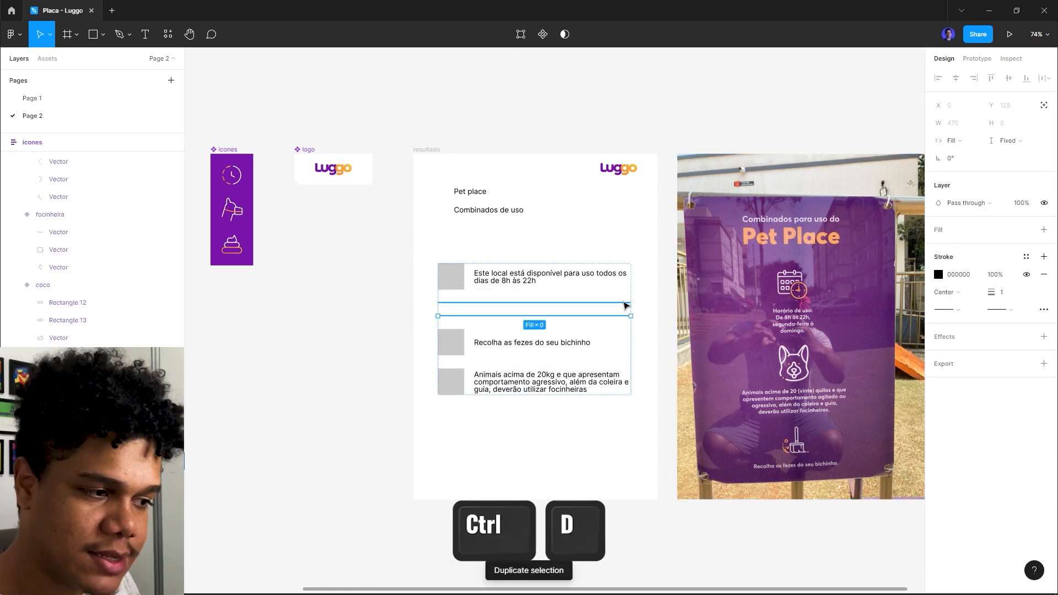
{"action": "key", "text": "Down"}
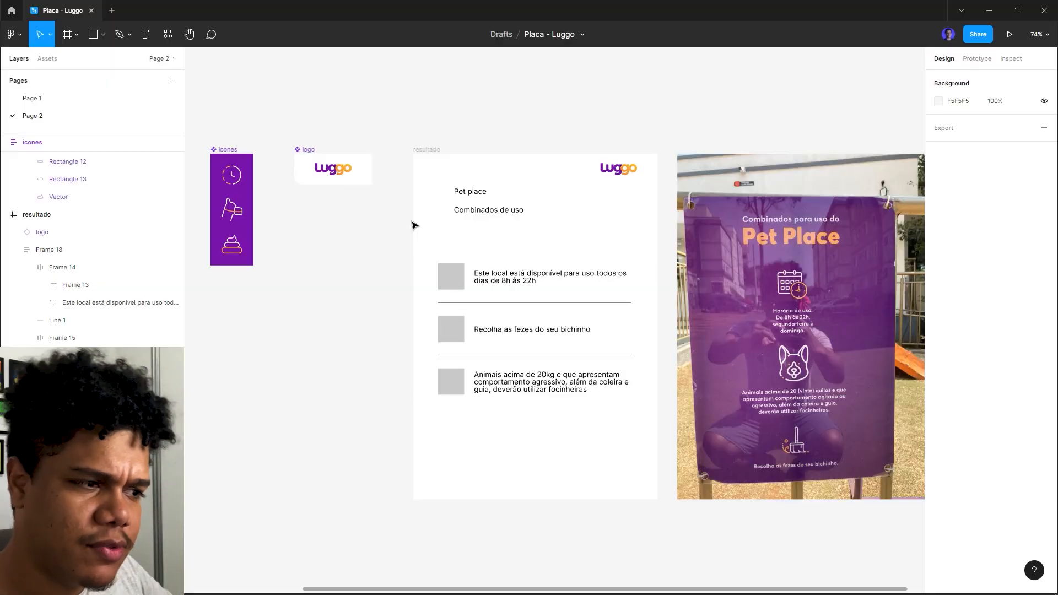
{"action": "left_click", "coordinate": [524, 278], "text": "ctrl"}
{"action": "left_click", "coordinate": [515, 330], "text": "shift"}
{"action": "left_click", "coordinate": [529, 382], "text": "shift"}
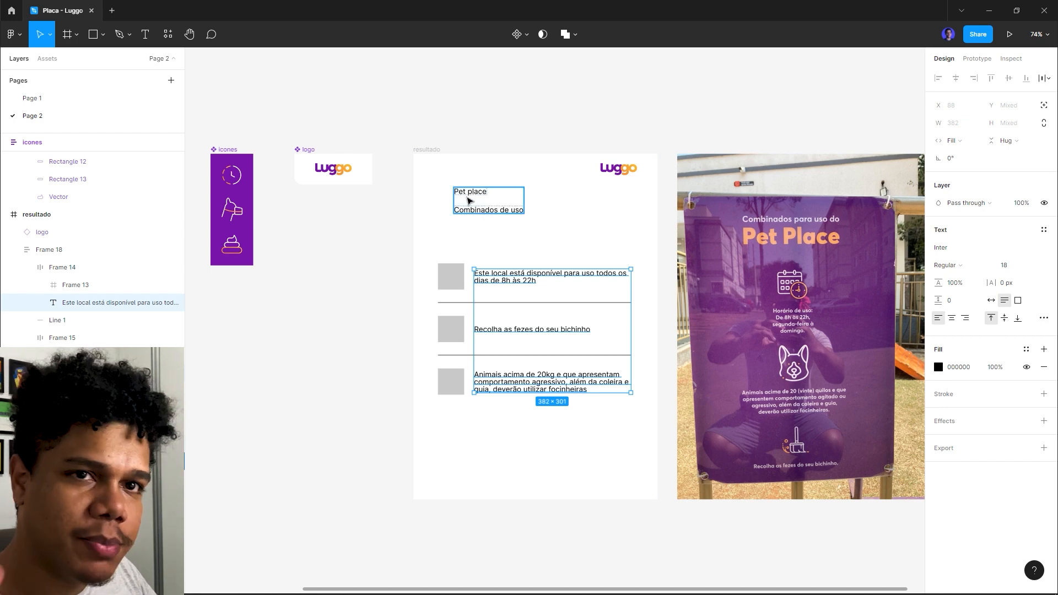
Set the font of the "Pet place" and "Combinados de uso" texts to Poppins
{"action": "double_click", "coordinate": [468, 198]}
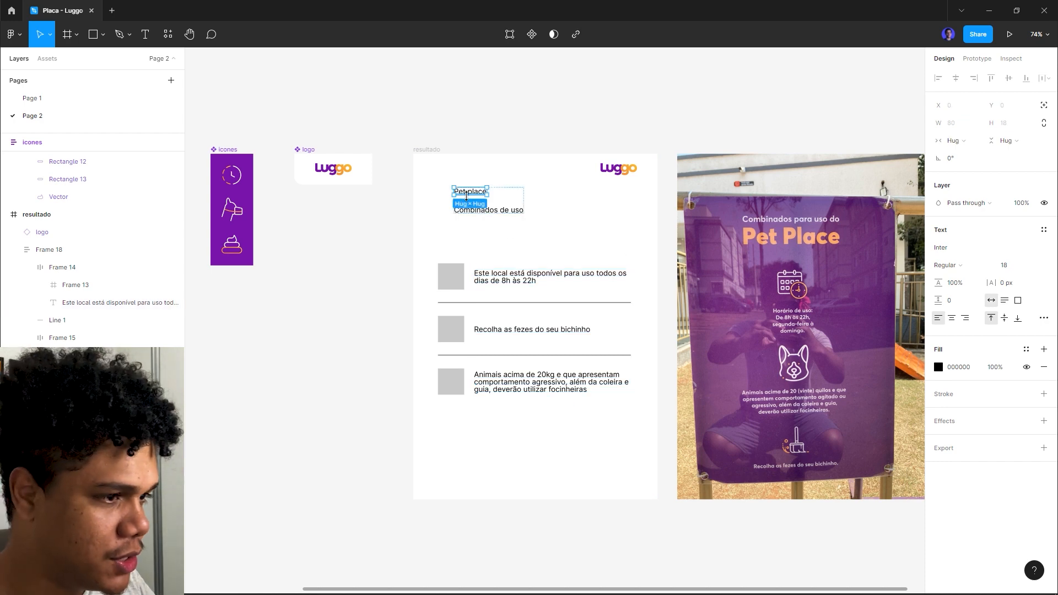
{"action": "left_click", "coordinate": [965, 248]}
{"action": "type", "text": "Poppins"}
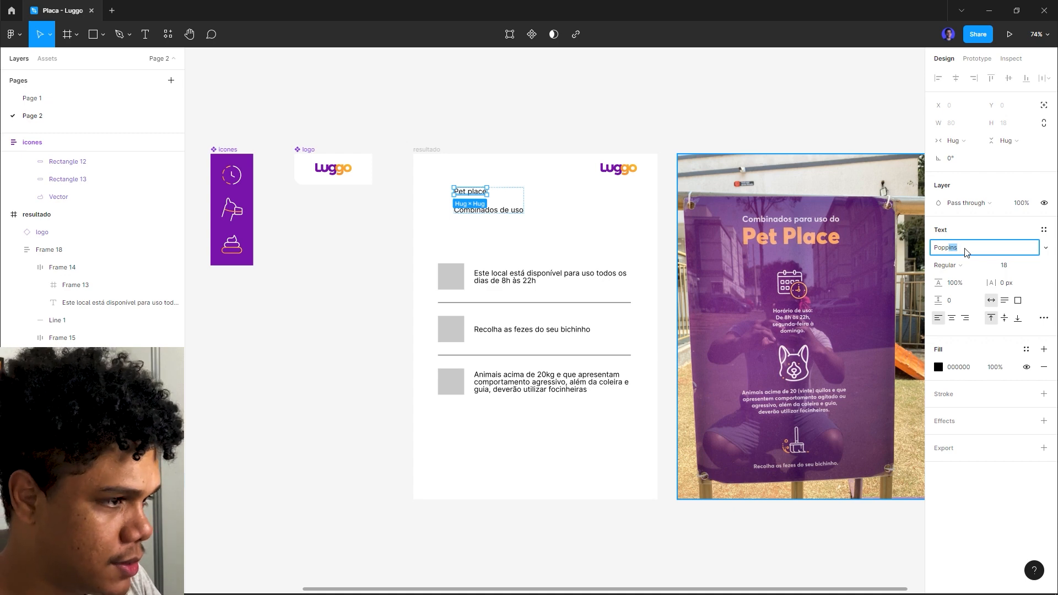
{"action": "key", "text": "Return"}
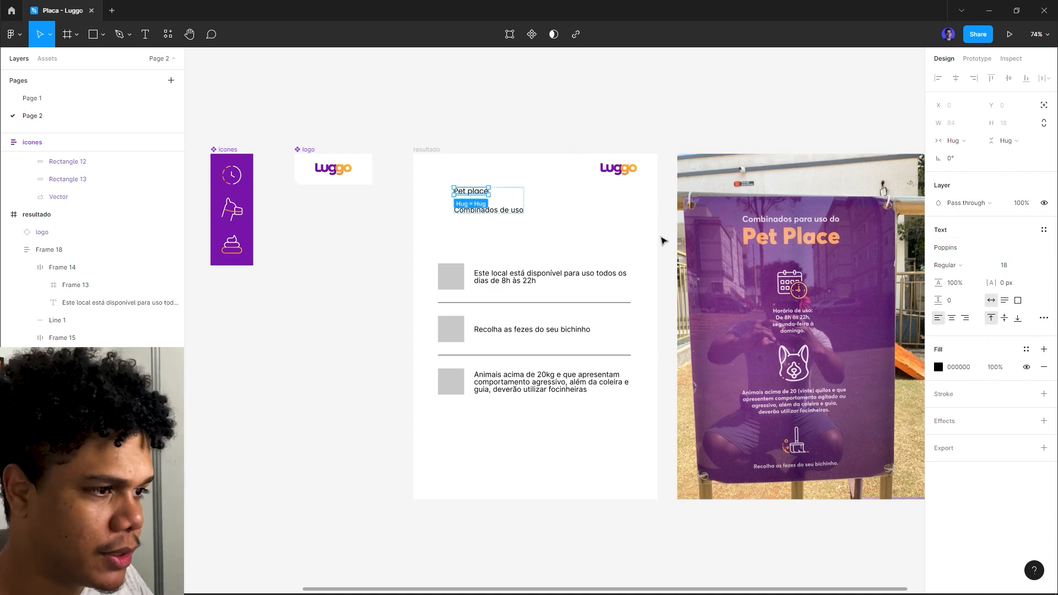
{"action": "key", "text": "alt"}
{"action": "left_click", "coordinate": [508, 210]}
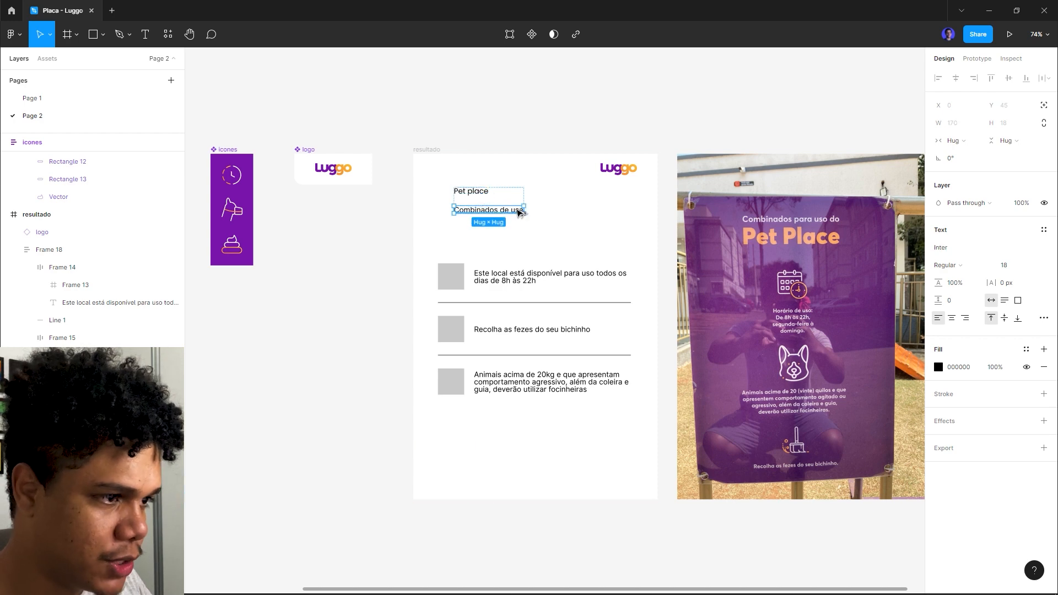
{"action": "left_click", "coordinate": [593, 221]}
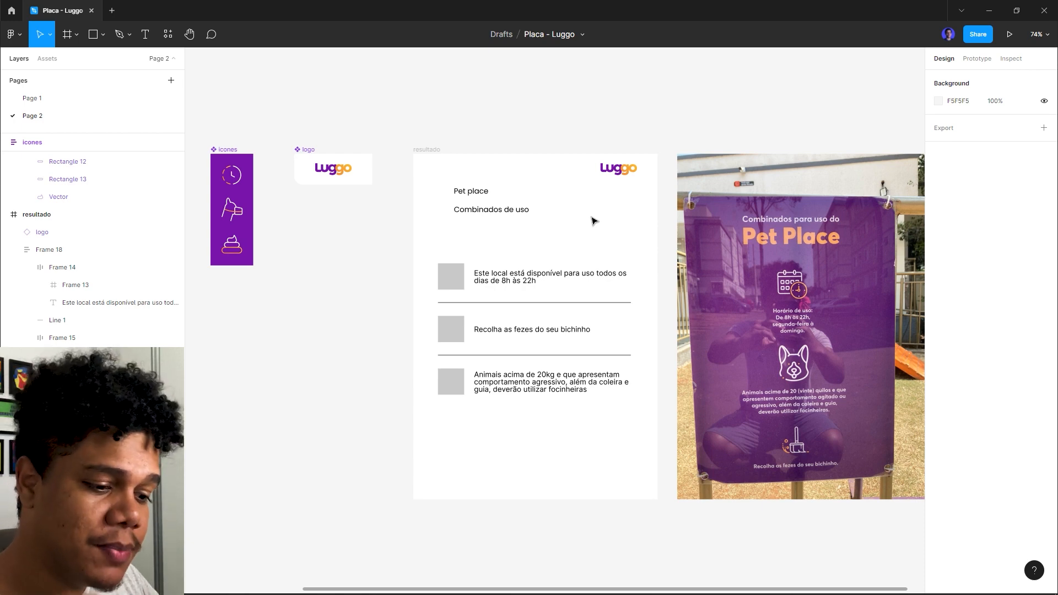
Set the three list item texts to font size 22 with a line height of 35
{"action": "left_click", "coordinate": [529, 276]}
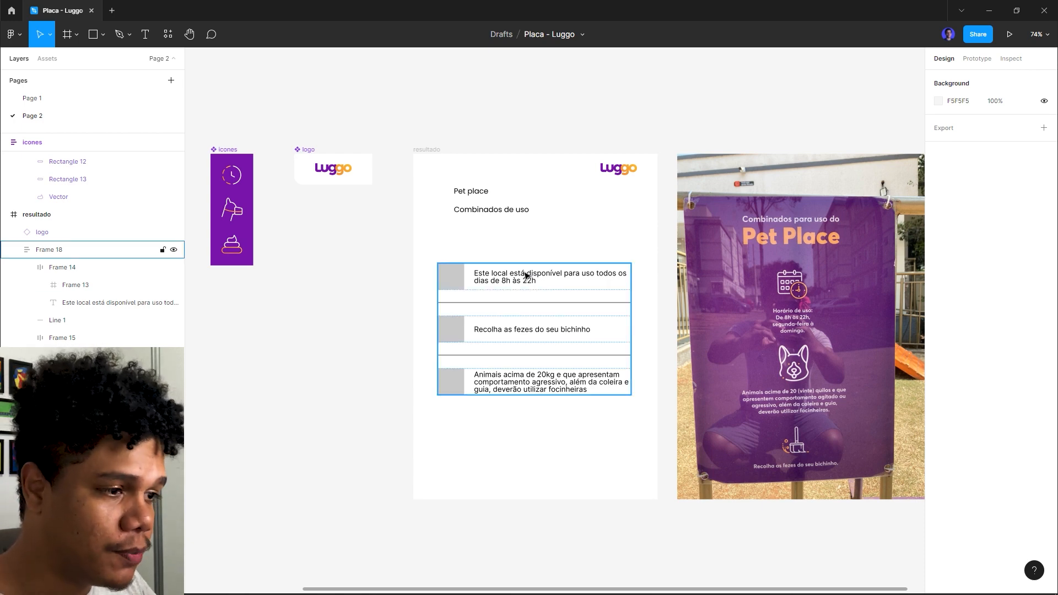
{"action": "left_click", "coordinate": [530, 276], "text": "ctrl"}
{"action": "left_click", "coordinate": [511, 333], "text": "shift"}
{"action": "left_click", "coordinate": [510, 377], "text": "shift"}
{"action": "left_click", "coordinate": [1005, 266]}
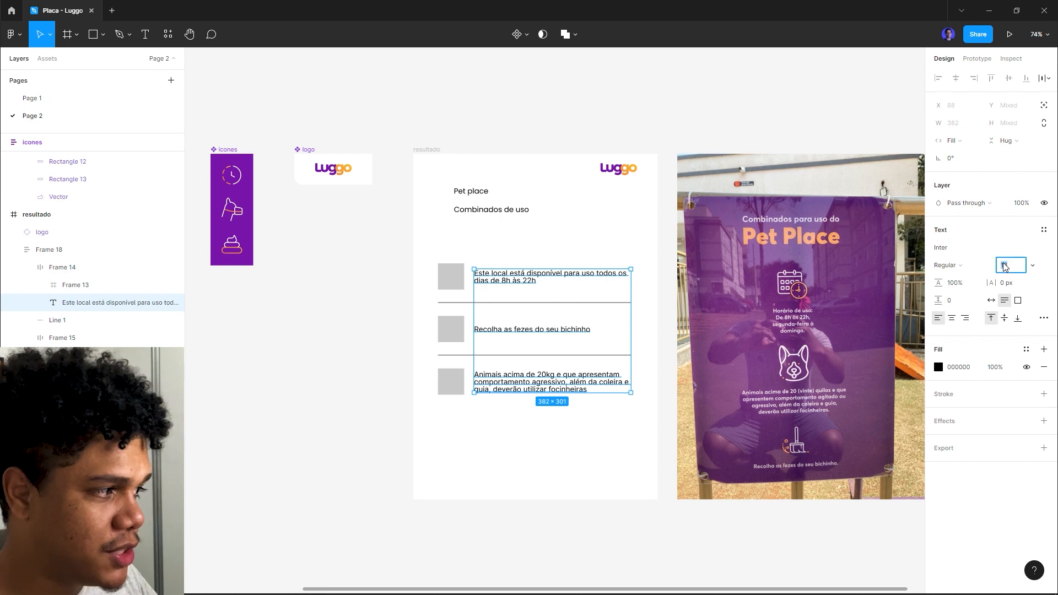
{"action": "type", "text": "22"}
{"action": "left_click", "coordinate": [962, 284]}
{"action": "type", "text": "35"}
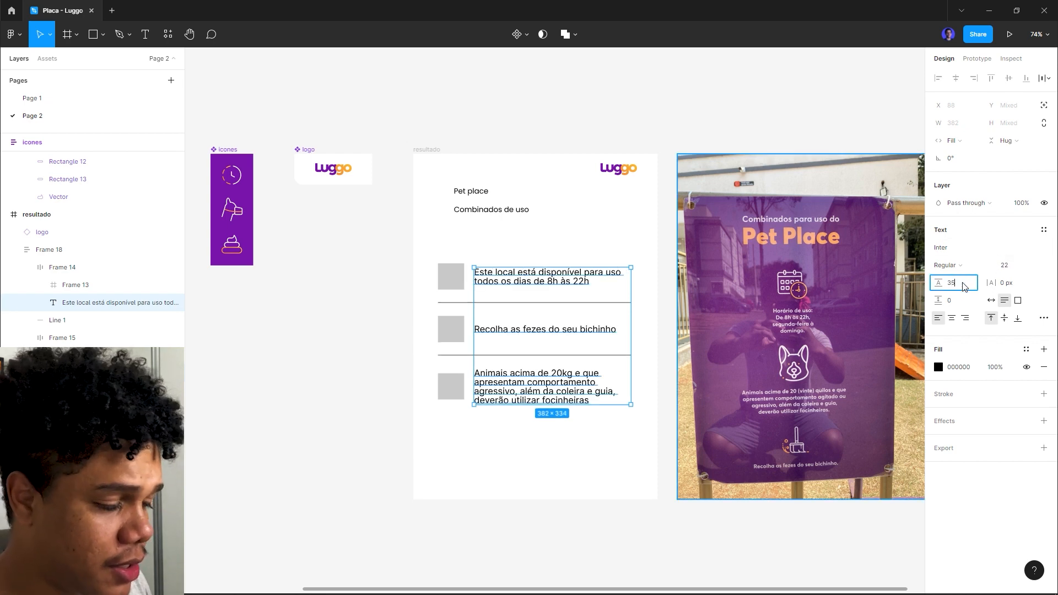
{"action": "key", "text": "Return"}
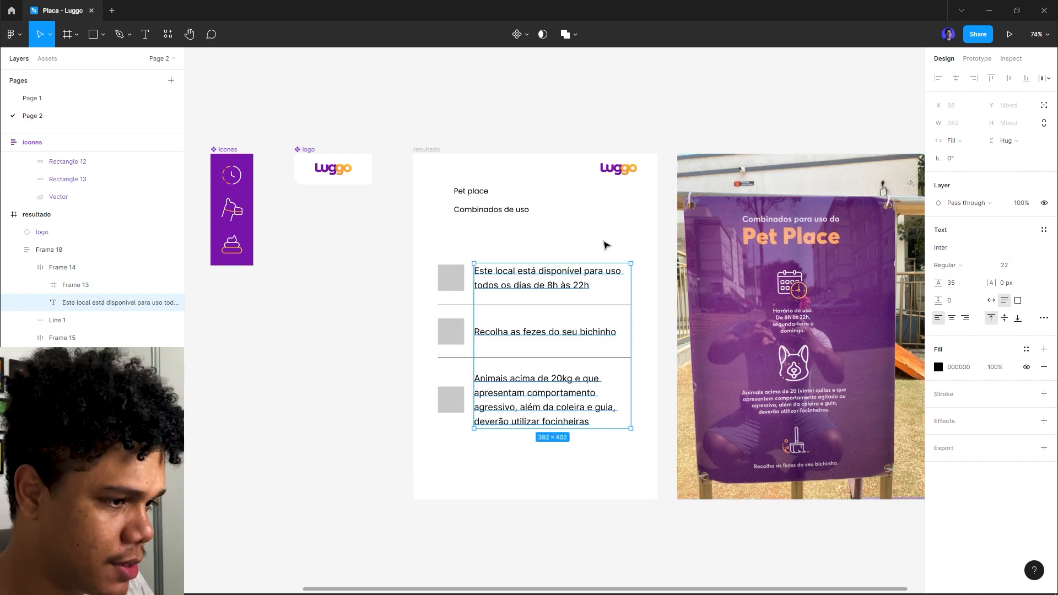
Set the "Pet place" title to font size 70 and Bold weight
{"action": "left_click", "coordinate": [480, 195]}
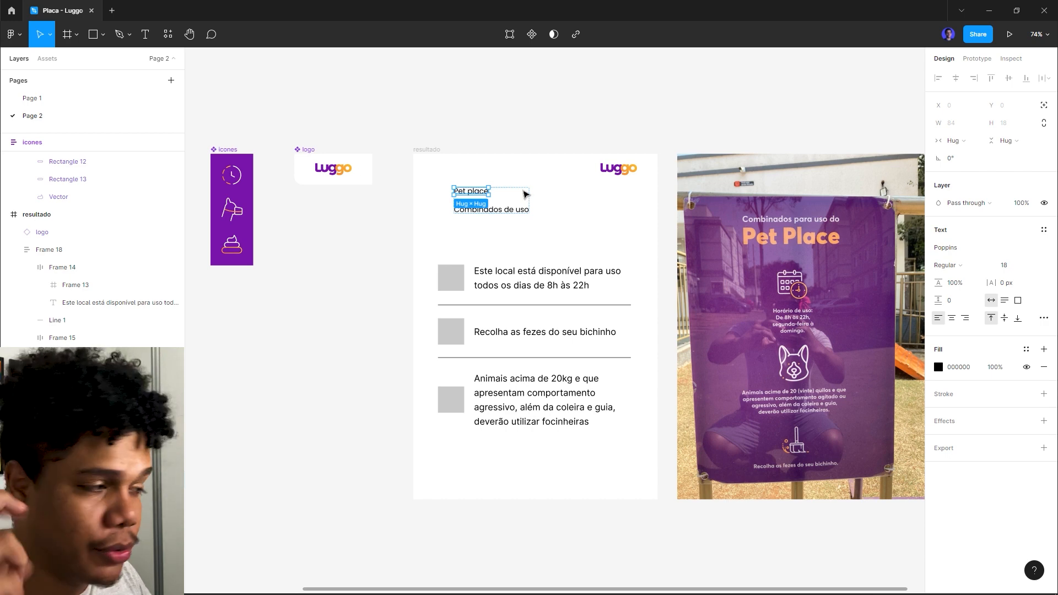
{"action": "left_click", "coordinate": [1008, 268]}
{"action": "type", "text": "70"}
{"action": "key", "text": "Return"}
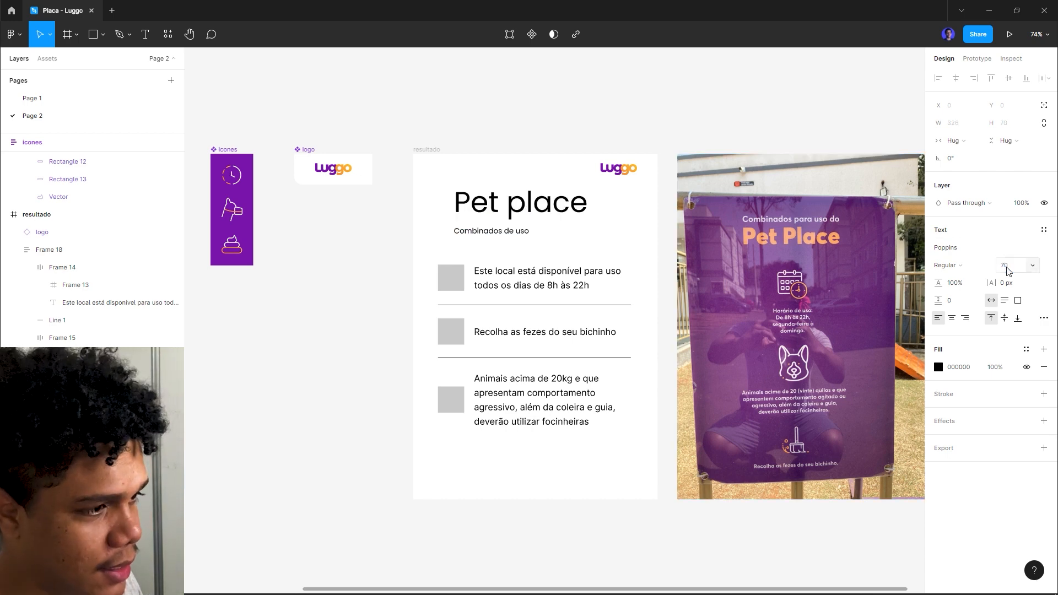
{"action": "left_click", "coordinate": [950, 266]}
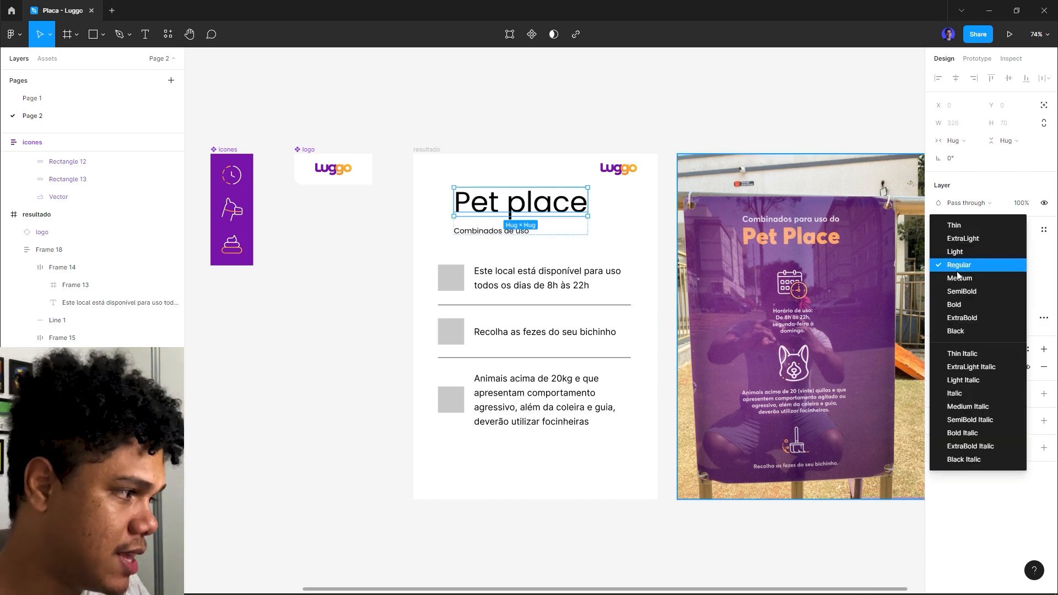
{"action": "left_click", "coordinate": [962, 310]}
Set the "Combinados de uso" subtitle to font size 28 with 0.5 px letter spacing
{"action": "key", "text": "Tab"}
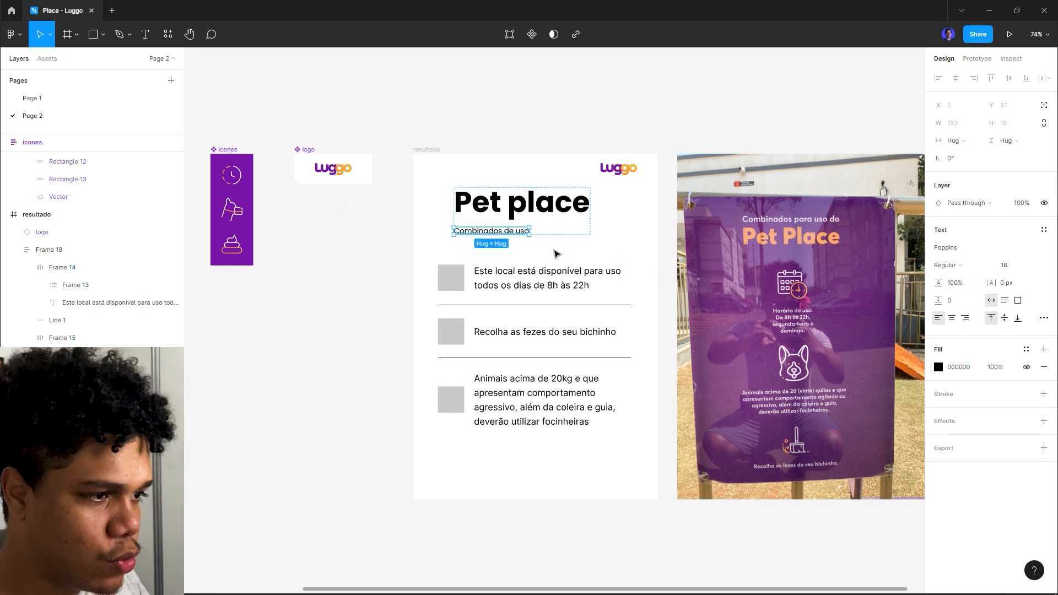
{"action": "left_click", "coordinate": [1007, 269]}
{"action": "type", "text": "28"}
{"action": "key", "text": "Return"}
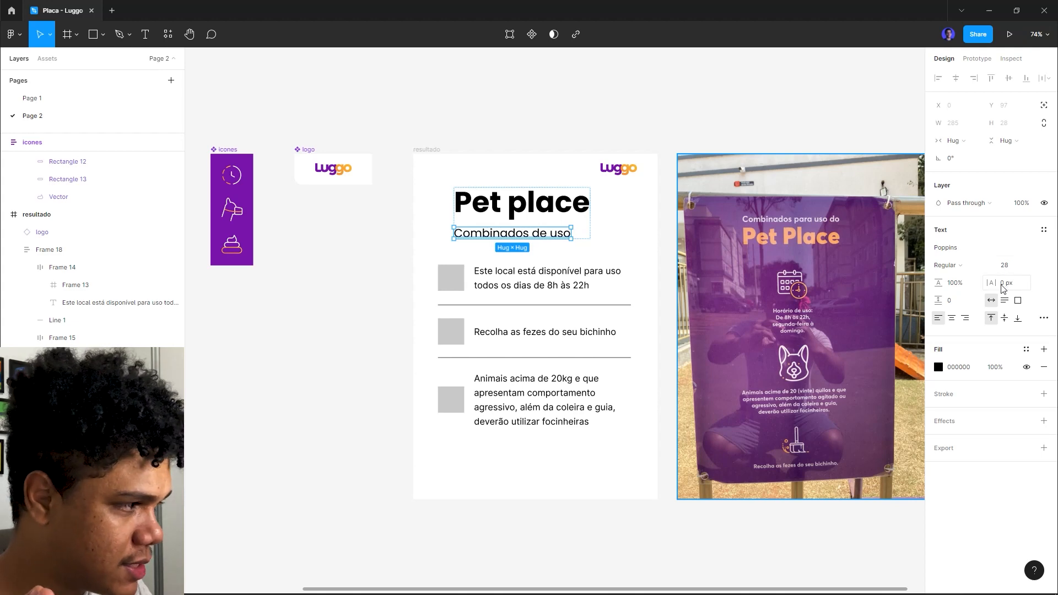
{"action": "left_click", "coordinate": [1003, 283]}
{"action": "type", "text": "0.5"}
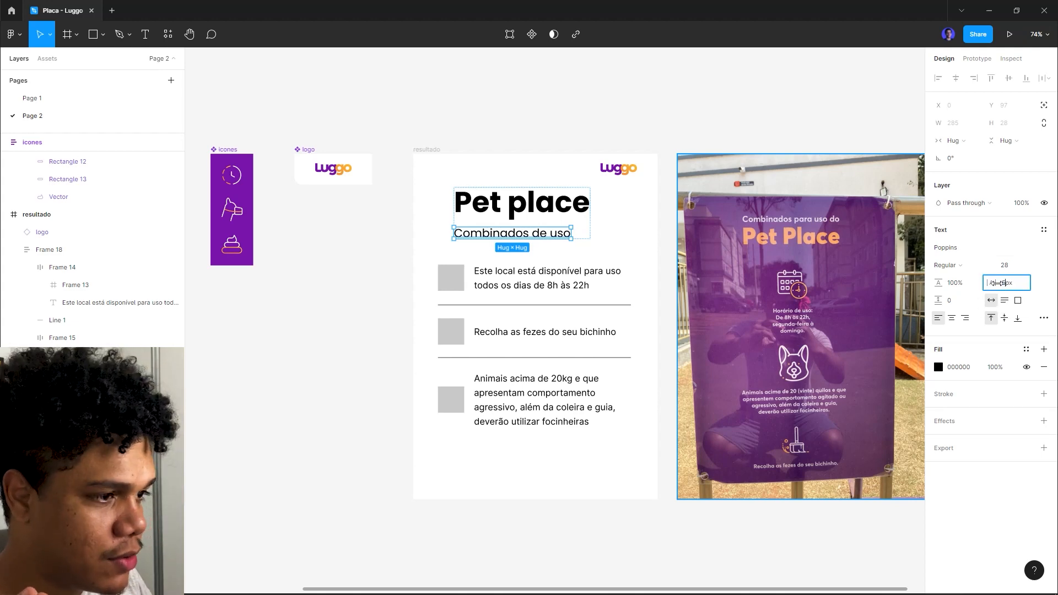
{"action": "key", "text": "Return"}
{"action": "left_click", "coordinate": [613, 218]}
Set the item spacing of the title and subtitle frame to 10 and align the frame with the list's left edge at X 60
{"action": "left_click", "coordinate": [555, 214]}
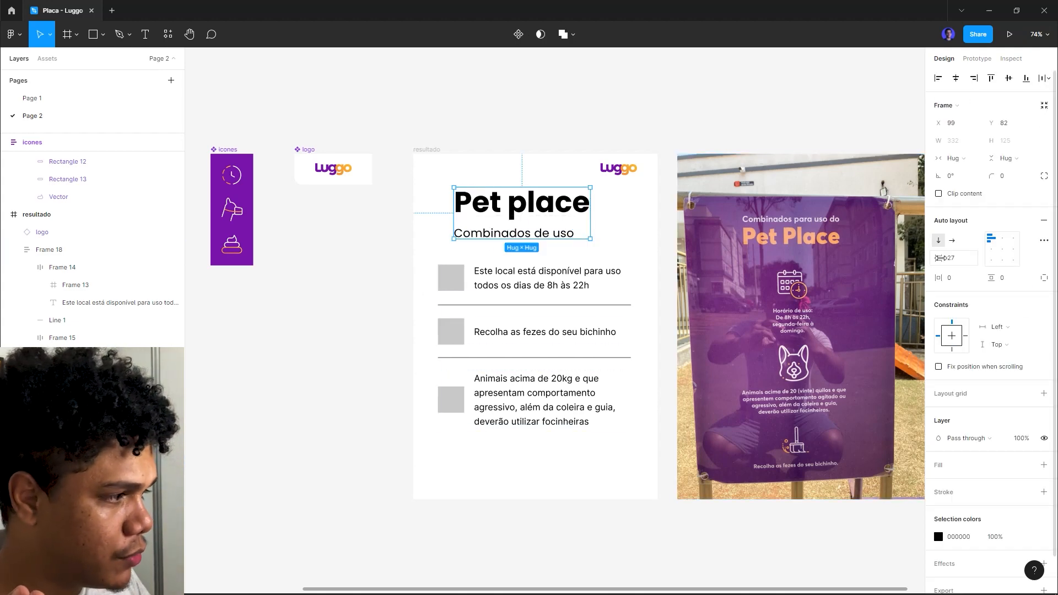
{"action": "left_click", "coordinate": [968, 263]}
{"action": "type", "text": "10"}
{"action": "key", "text": "Return"}
{"action": "left_click_drag", "start_coordinate": [540, 209], "coordinate": [524, 207]}
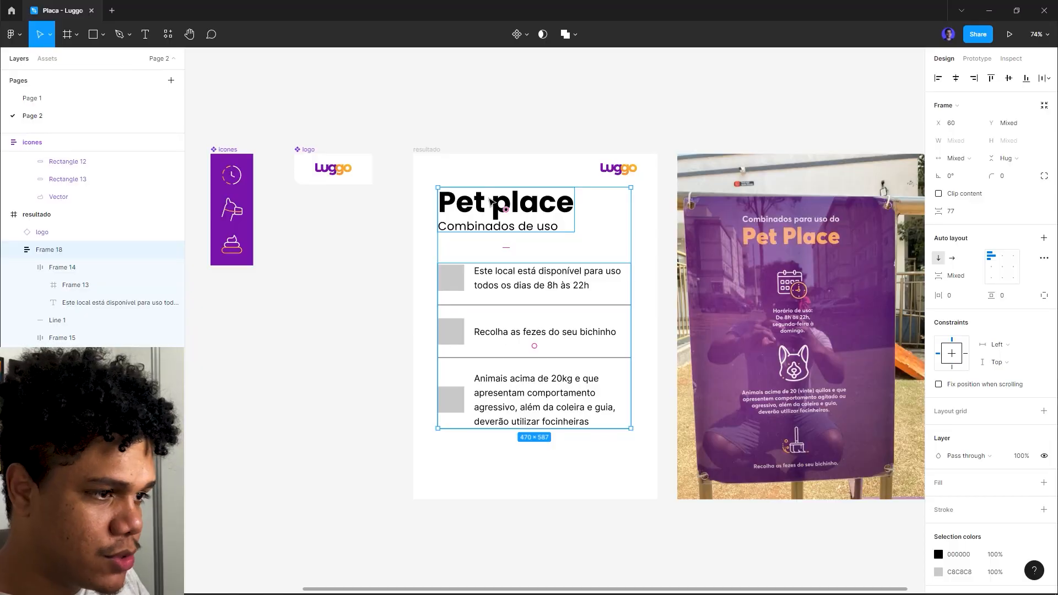
Set the vertical spacing between the heading frame and the list frame to 70
{"action": "left_click", "coordinate": [960, 214]}
{"action": "type", "text": "7"}
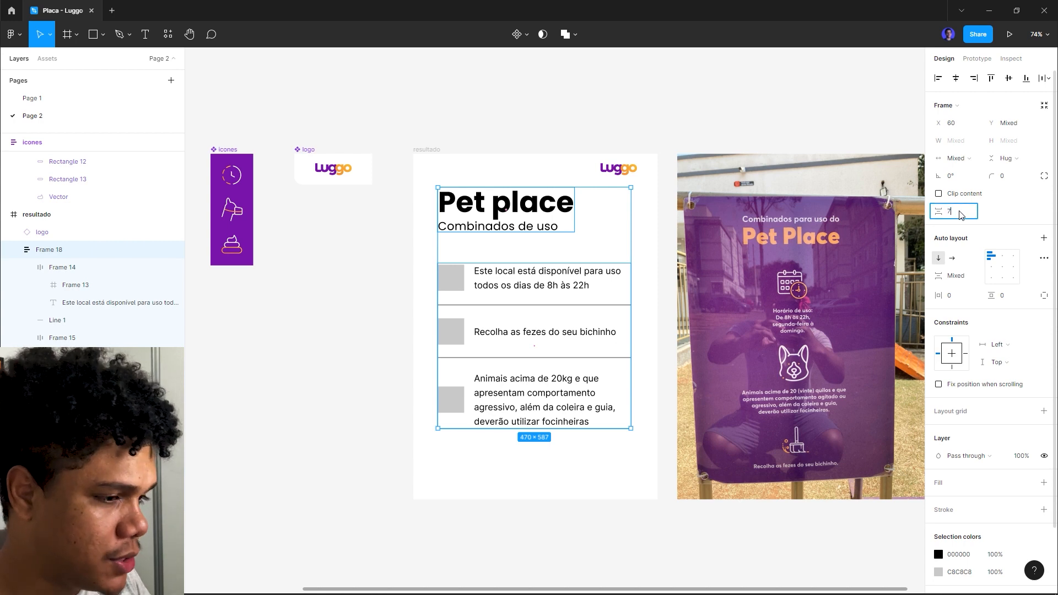
{"action": "type", "text": "0"}
{"action": "key", "text": "Return"}
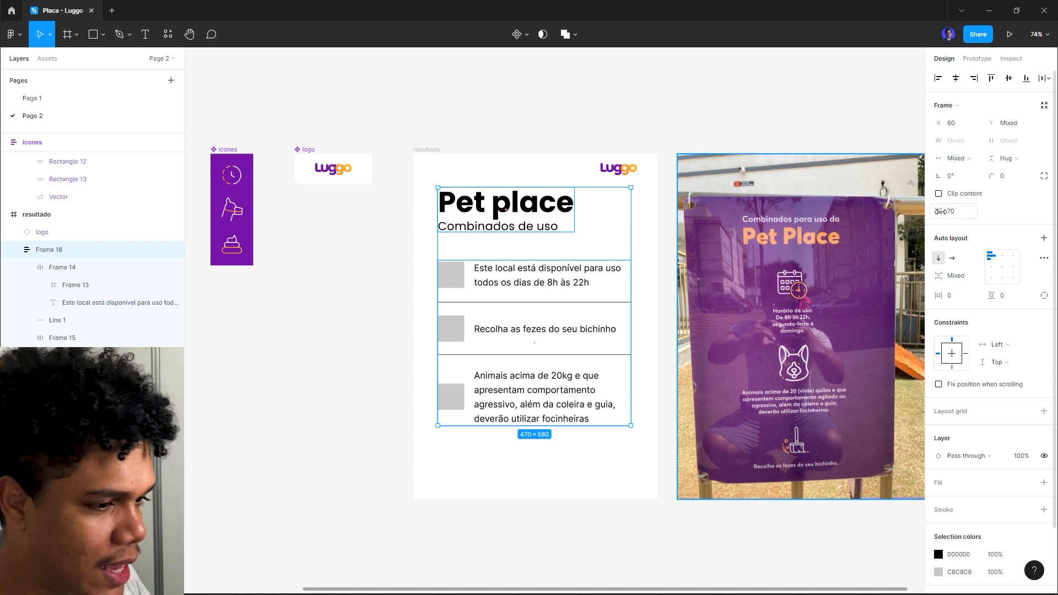
{"action": "mouse_move", "coordinate": [941, 211]}
{"action": "left_mouse_down"}
{"action": "mouse_move", "coordinate": [901, 211]}
{"action": "mouse_move", "coordinate": [949, 218]}
{"action": "left_mouse_up"}
{"action": "left_click", "coordinate": [952, 210]}
{"action": "type", "text": "70"}
{"action": "key", "text": "Return"}
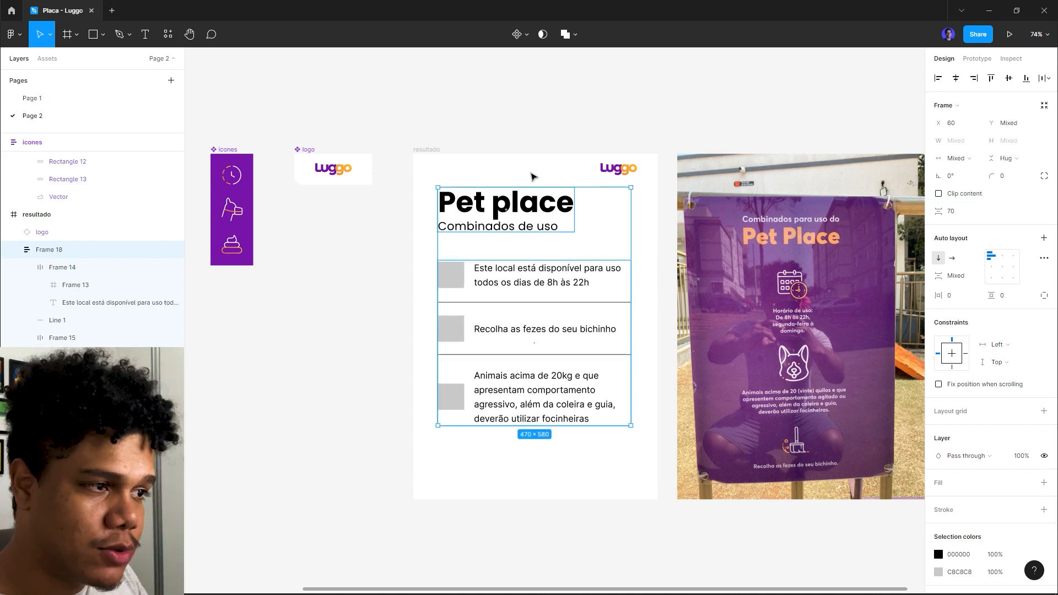
Move the heading and list frames together about 25 px further down the poster
{"action": "key", "text": "alt"}
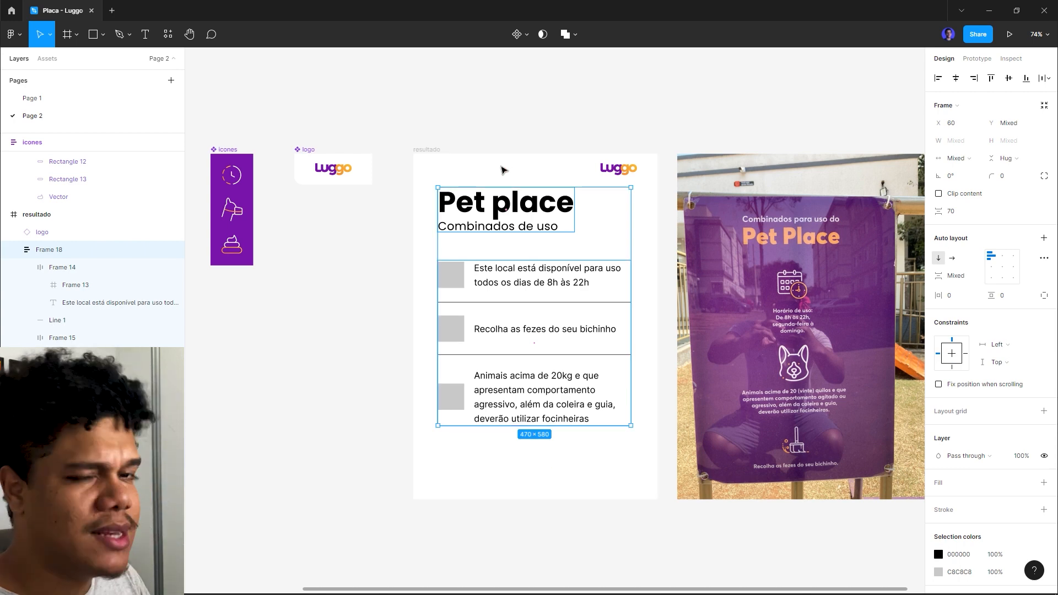
{"action": "key", "text": "Up"}
{"action": "key", "text": "Up"}
{"action": "key", "text": "alt"}
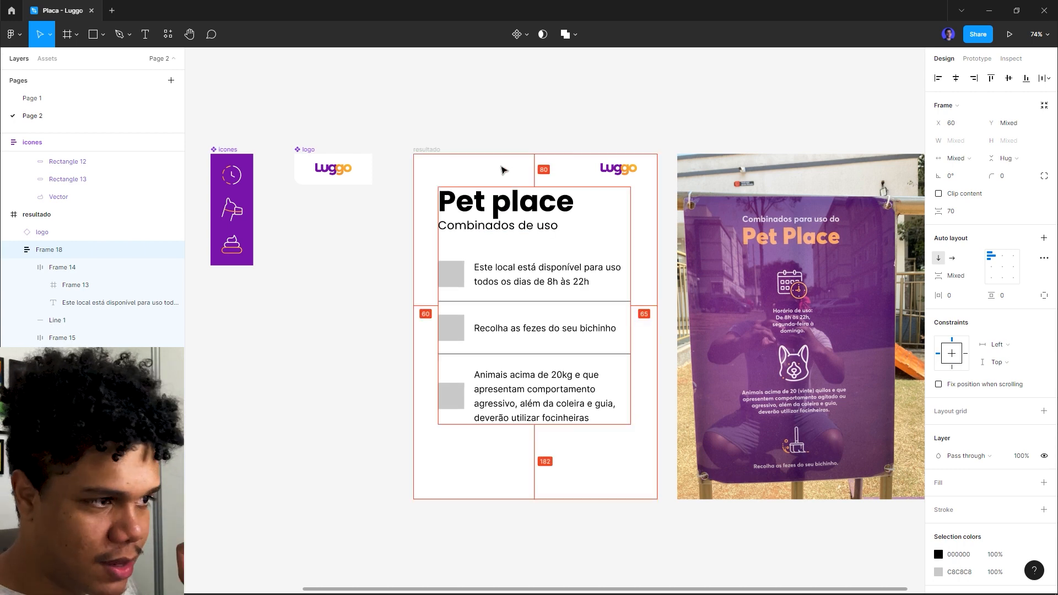
{"action": "key", "text": "alt"}
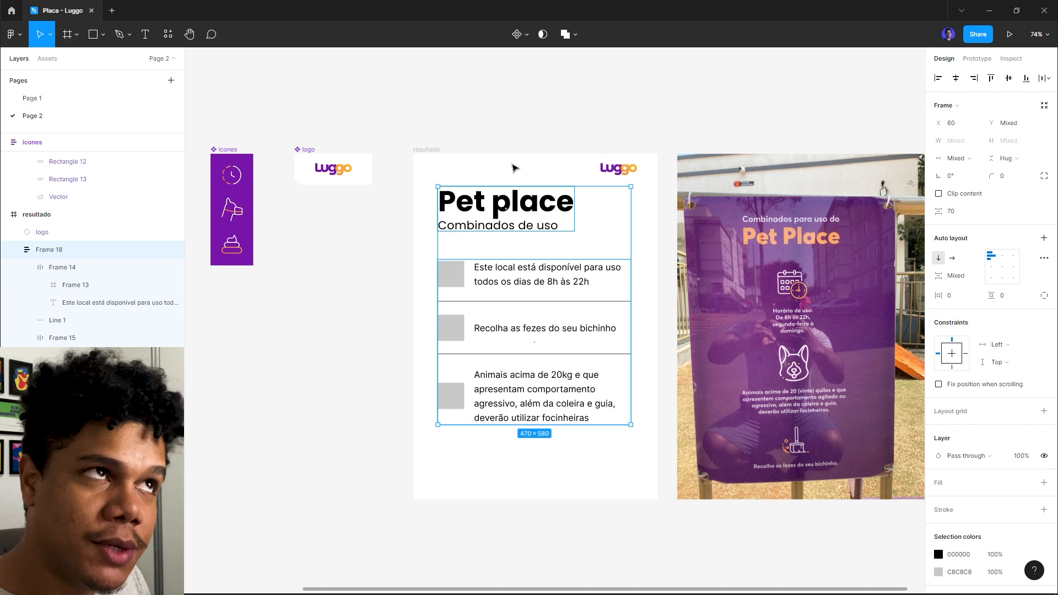
{"action": "key", "text": "shift+Down"}
{"action": "key", "text": "shift+Down"}
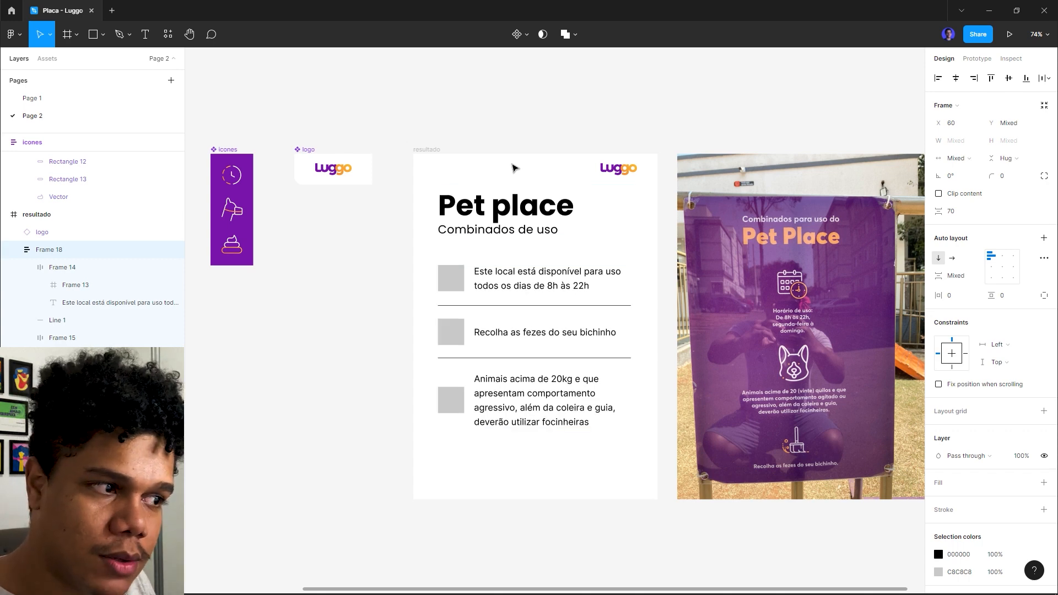
{"action": "key", "text": "alt"}
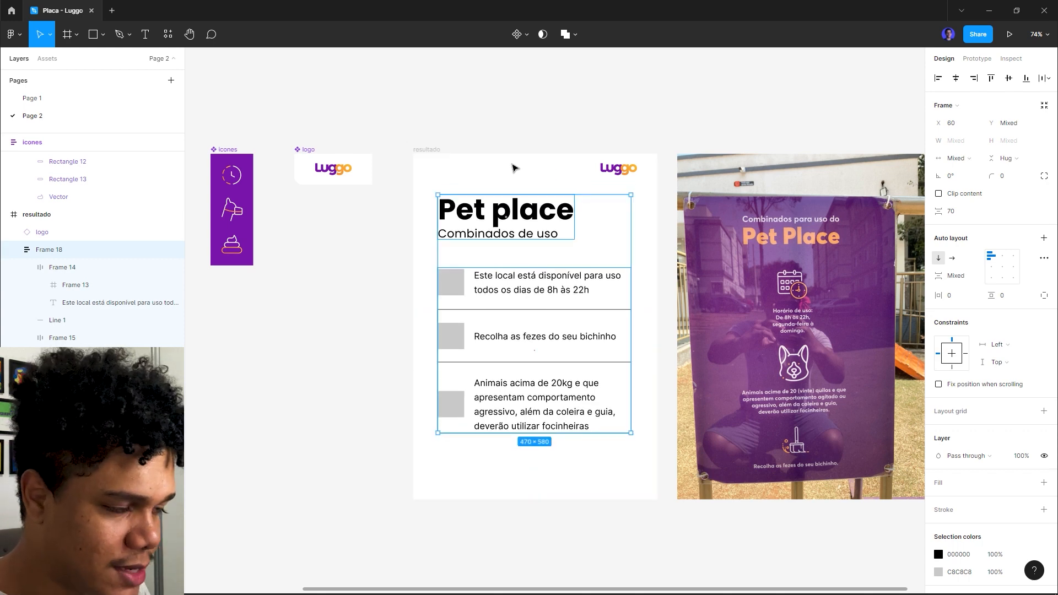
{"action": "key", "text": "Down"}
{"action": "key", "text": "Down"}
{"action": "key", "text": "Down"}
{"action": "key", "text": "Down"}
{"action": "key", "text": "Down"}
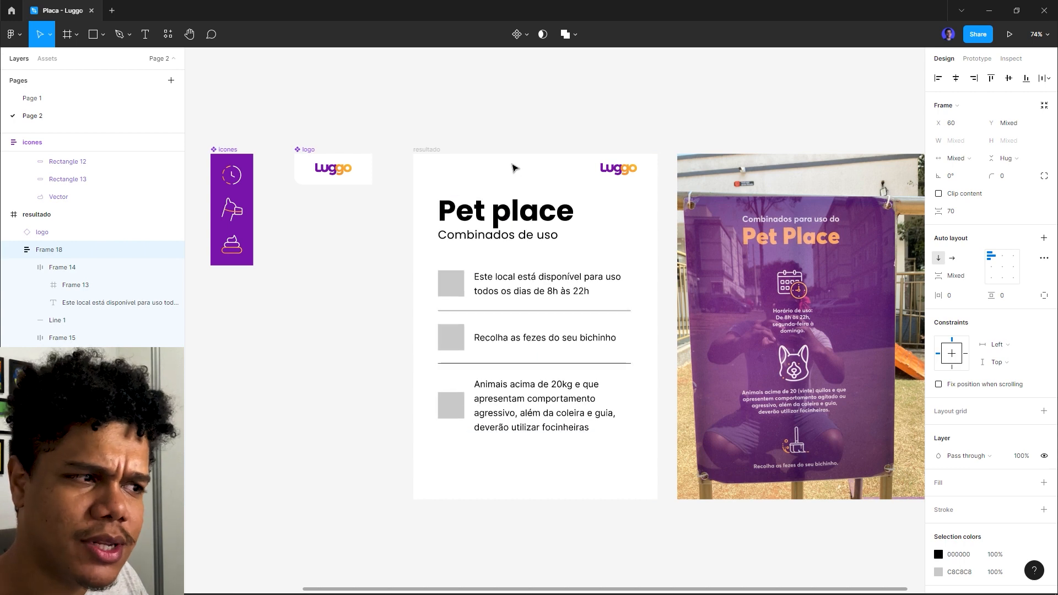
{"action": "left_click", "coordinate": [517, 123]}
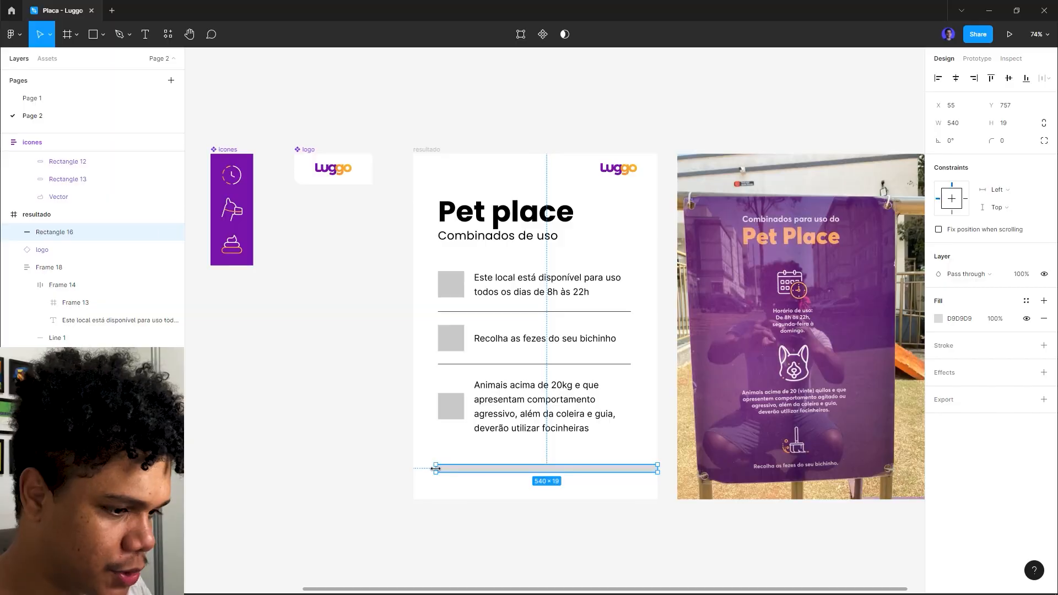
Stretch the thin grey rectangle below the list across the poster's full width, making it 595 px wide
{"action": "key", "text": "alt"}
{"action": "left_click_drag", "start_coordinate": [433, 469], "coordinate": [414, 468]}
{"action": "left_click_drag", "start_coordinate": [655, 469], "coordinate": [660, 468]}
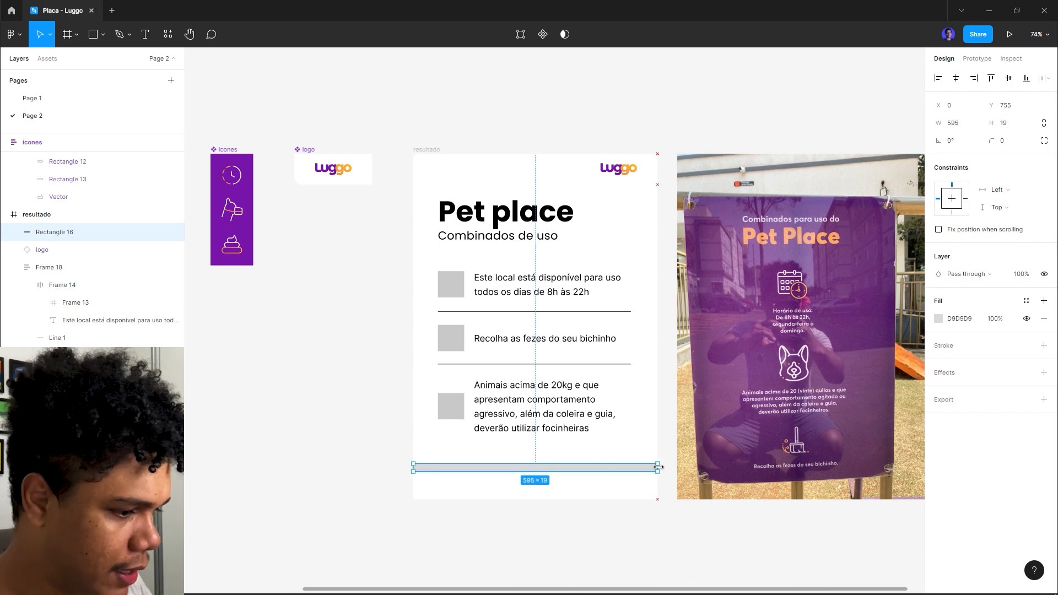
Align the thin grey bar with the poster's bottom edge
{"action": "key", "text": "alt+s"}
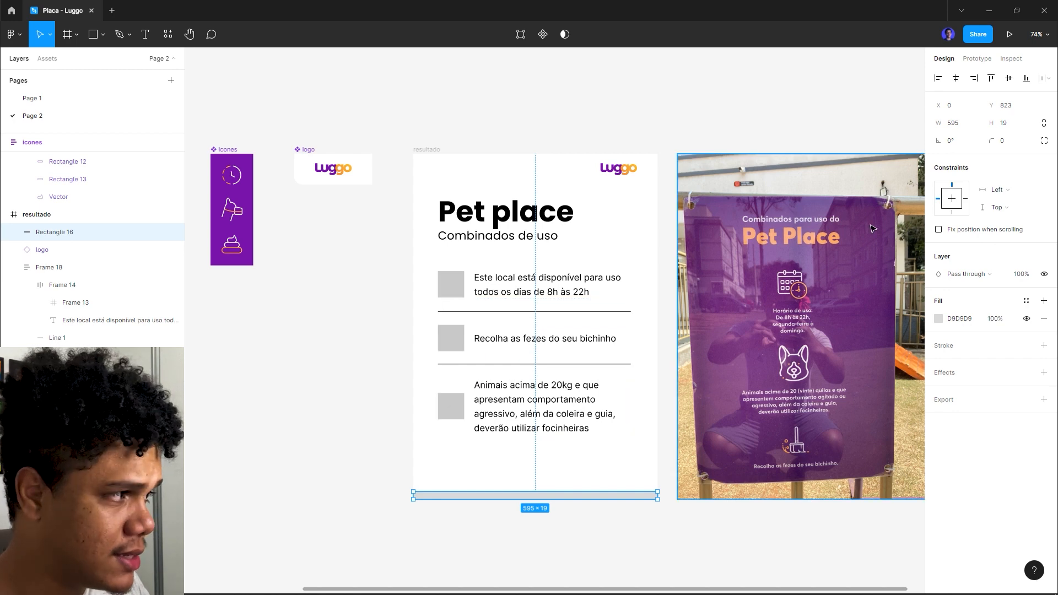
Try a height of 84 px for the grey bar and undo that change
{"action": "left_click", "coordinate": [987, 124]}
{"action": "type", "text": "84"}
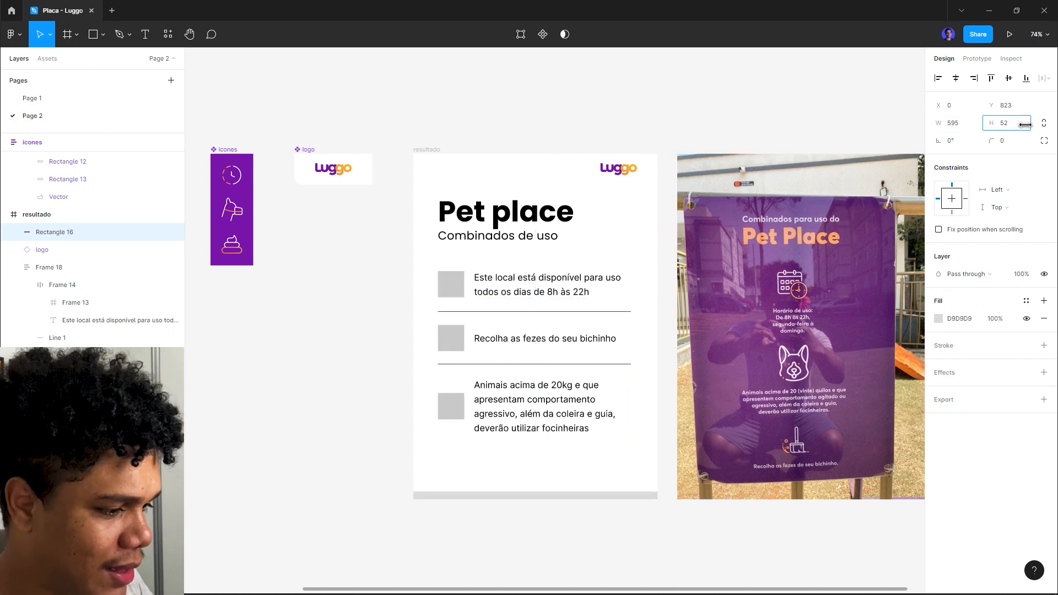
{"action": "key", "text": "Return"}
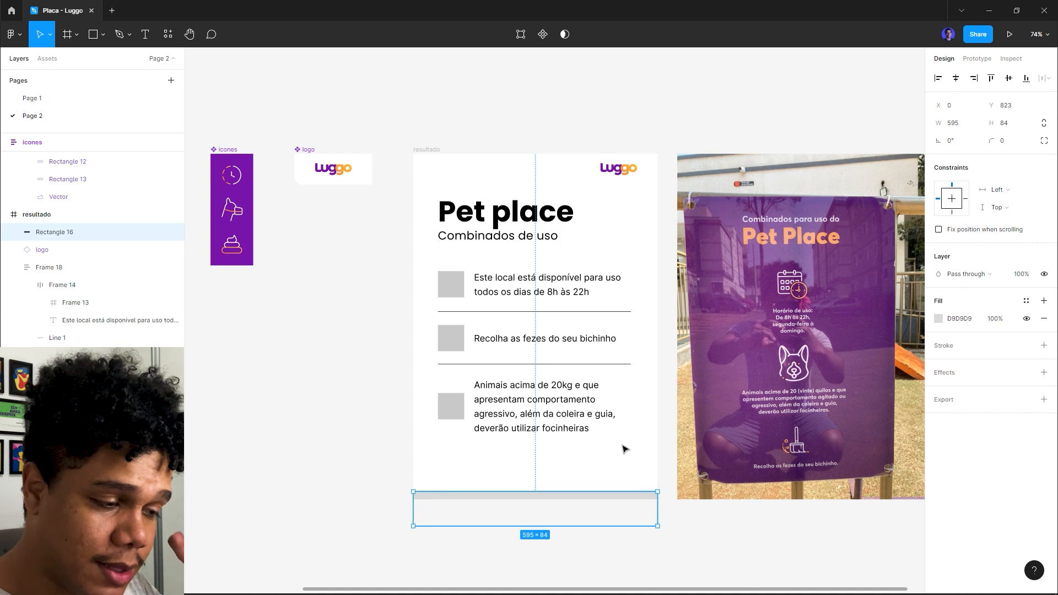
{"action": "key", "text": "ctrl+z"}
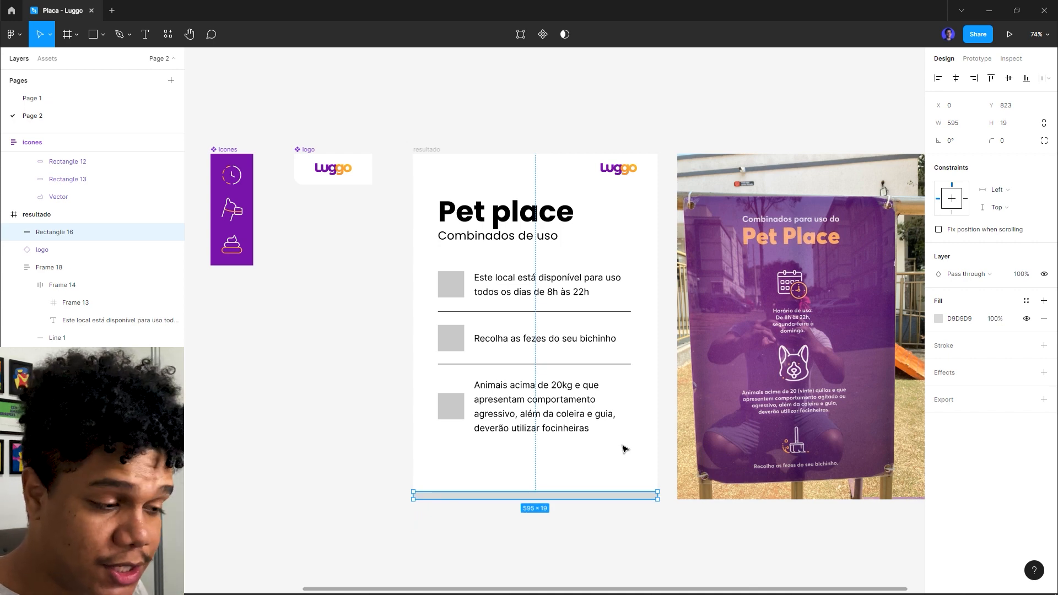
Flip the bottom grey bar vertically so it grows upward from the poster's edge, and set its height to 10 px
{"action": "key", "text": "shift+v"}
{"action": "key", "text": "shift+v"}
{"action": "left_click_drag", "start_coordinate": [991, 127], "coordinate": [551, 130]}
{"action": "left_click", "coordinate": [1016, 127]}
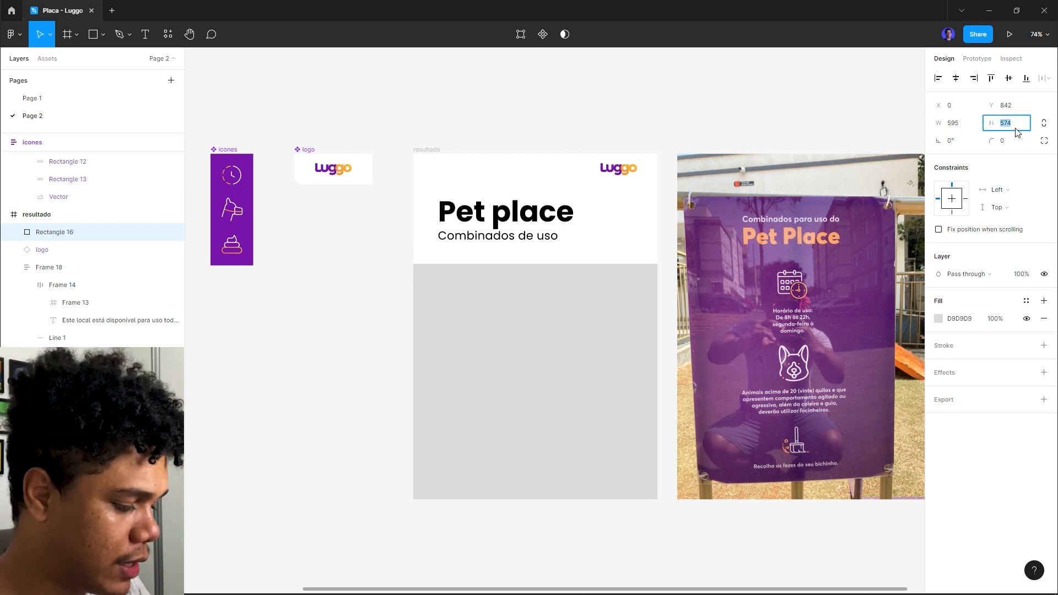
{"action": "type", "text": "10"}
{"action": "key", "text": "Return"}
{"action": "left_click", "coordinate": [485, 140]}
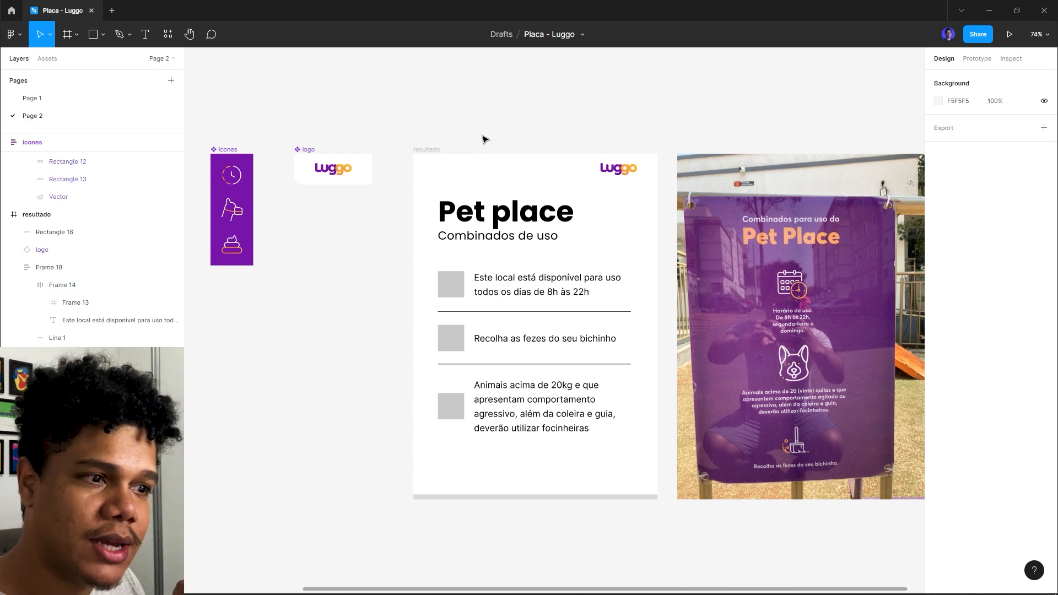
Fill the poster frame with the lighter purple 7814AA sampled from the colour palette
{"action": "left_click", "coordinate": [427, 156]}
{"action": "scroll", "coordinate": [397, 137], "scroll_direction": "down", "scroll_amount": 2, "text": "ctrl"}
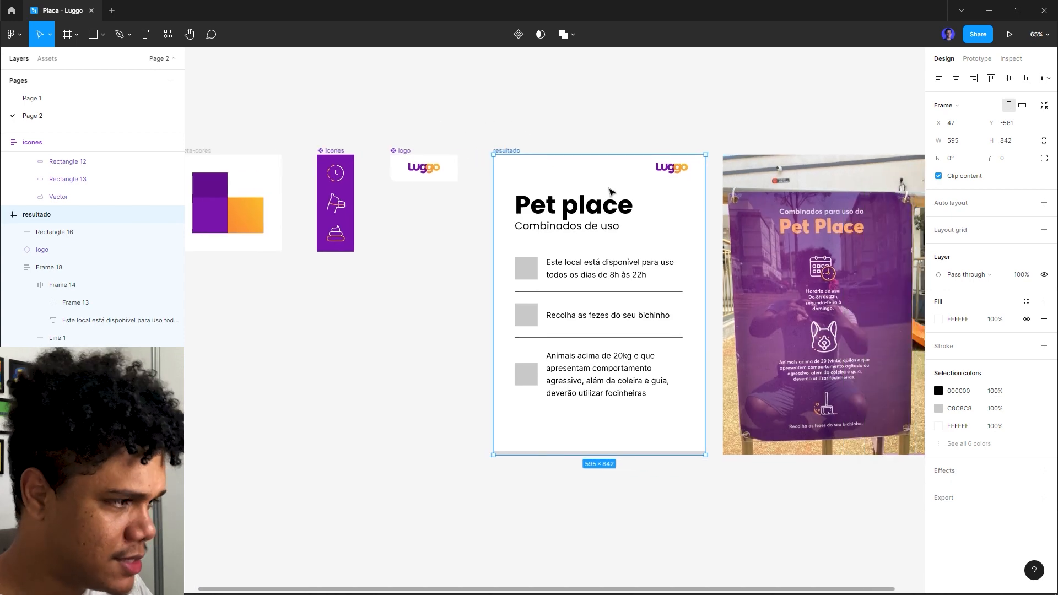
{"action": "scroll", "coordinate": [523, 129], "scroll_direction": "left", "scroll_amount": 3}
{"action": "key", "text": "i"}
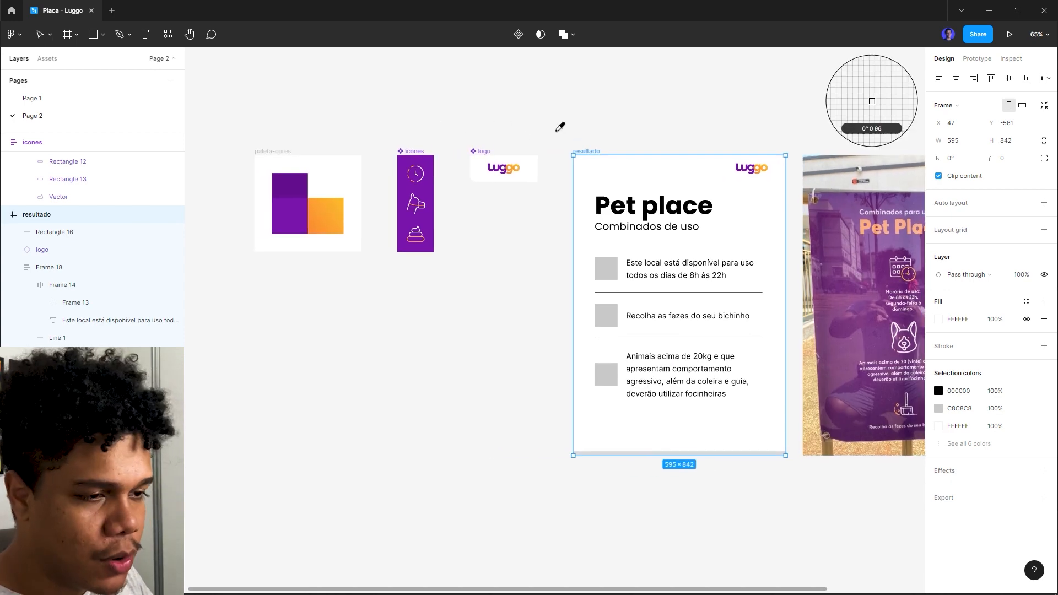
{"action": "left_click", "coordinate": [295, 212]}
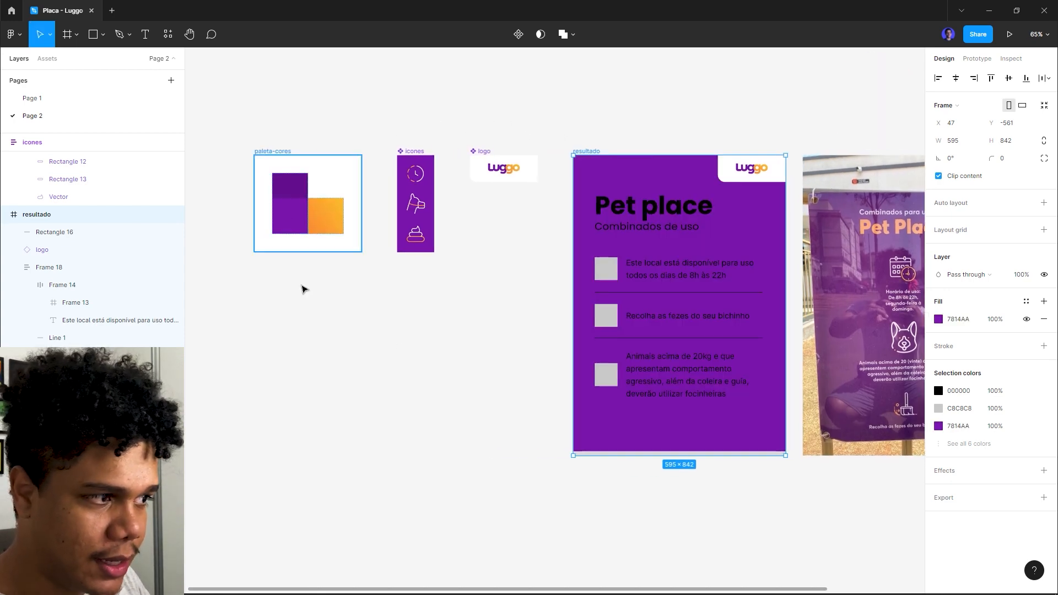
Set the fill of the poster's three rule texts to white FFFFFF at 90% opacity
{"action": "left_click", "coordinate": [677, 277], "text": "ctrl"}
{"action": "left_click", "coordinate": [659, 316], "text": "ctrl+shift"}
{"action": "left_click", "coordinate": [663, 387], "text": "ctrl+shift"}
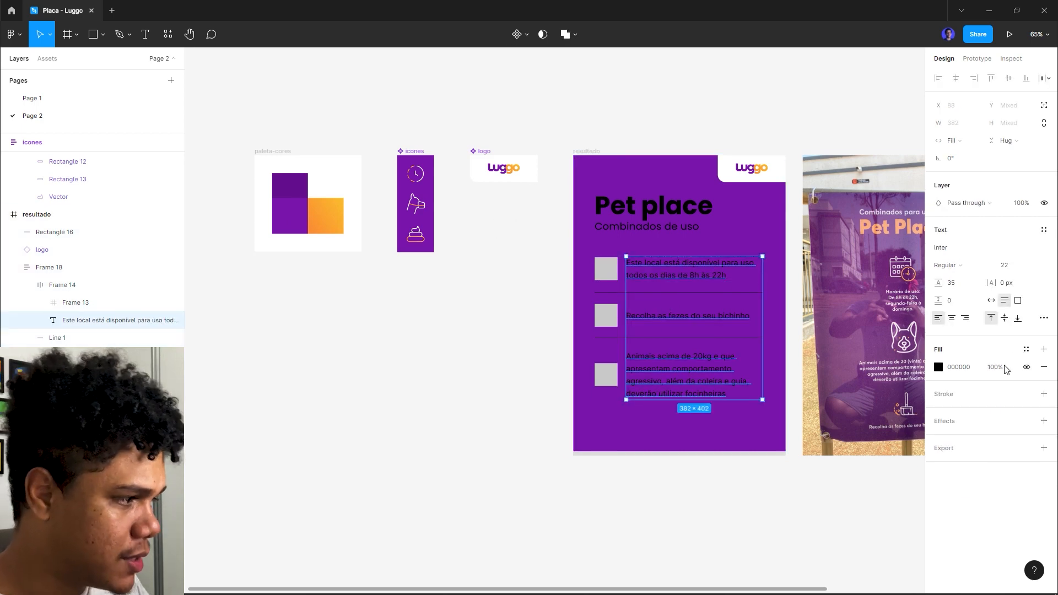
{"action": "left_click", "coordinate": [968, 367]}
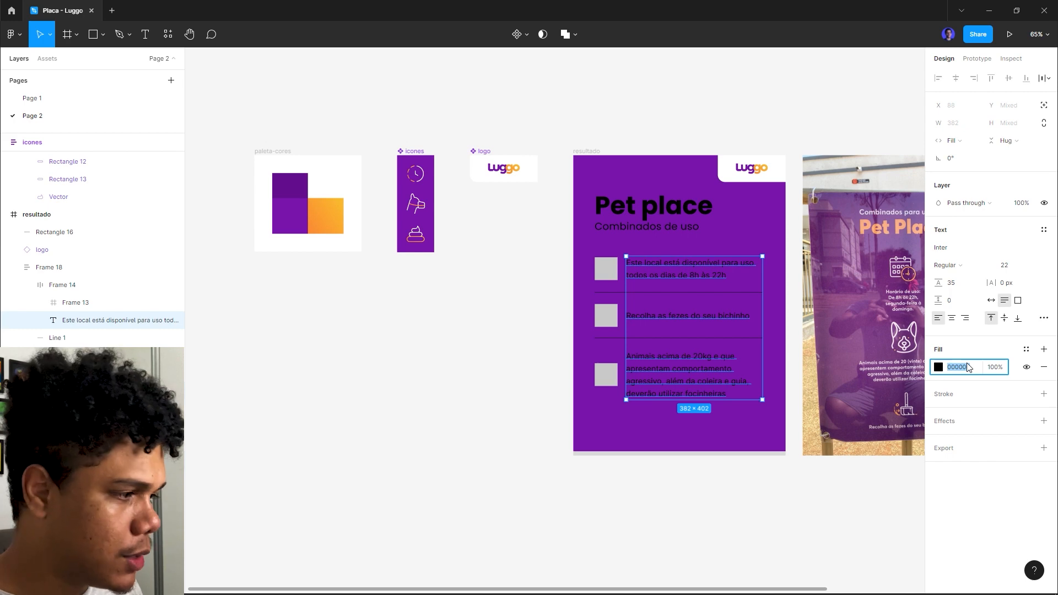
{"action": "type", "text": "ffffff"}
{"action": "key", "text": "Return"}
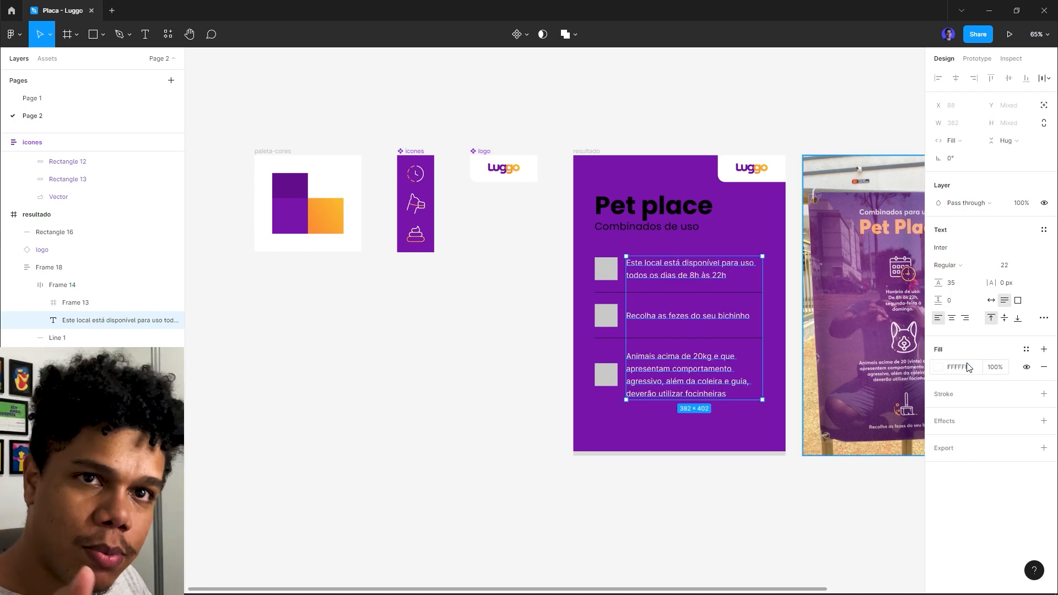
{"action": "left_click", "coordinate": [996, 367]}
{"action": "type", "text": "90"}
{"action": "key", "text": "Return"}
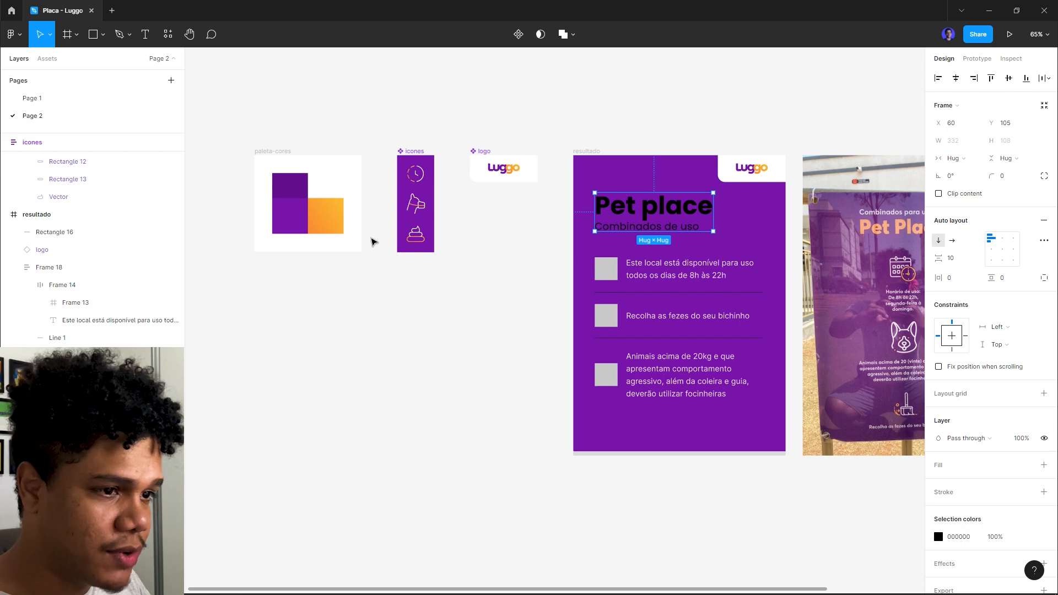
Copy the orange gradient swatch's properties from the palette onto the "Pet place" title
{"action": "left_click", "coordinate": [330, 205]}
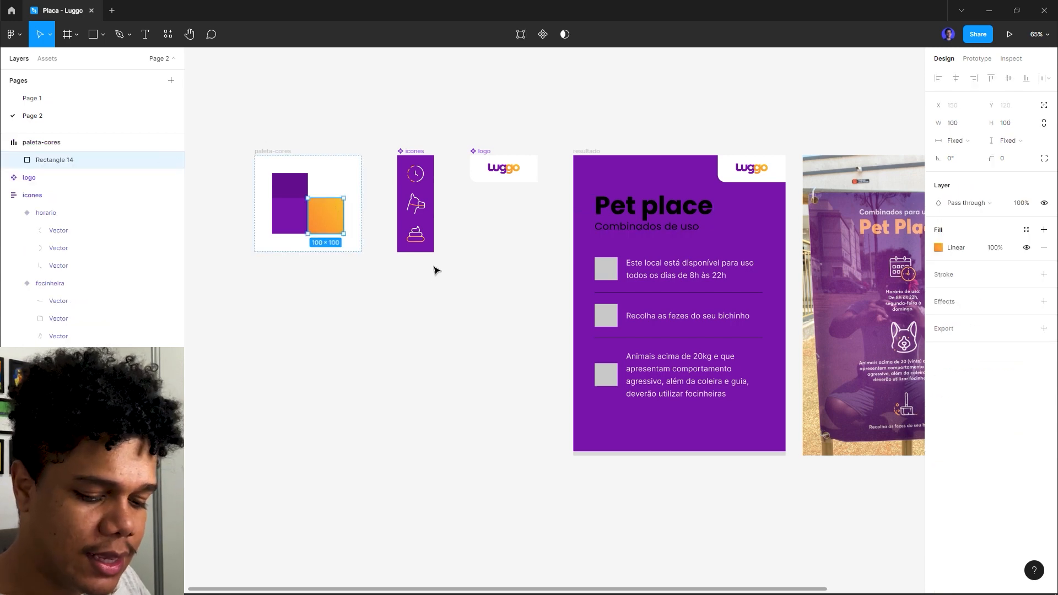
{"action": "key", "text": "ctrl+alt+c"}
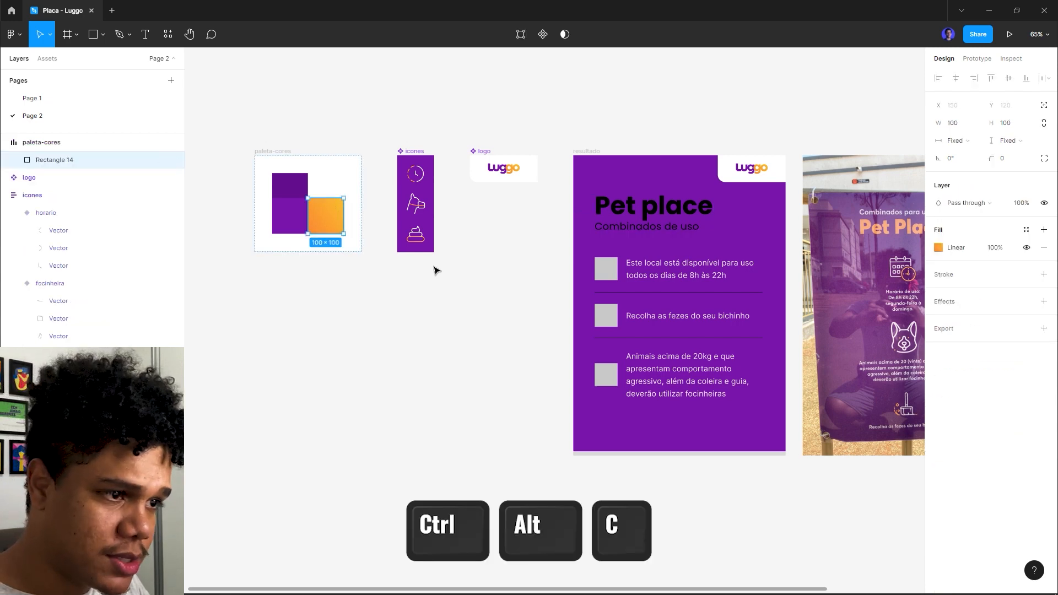
{"action": "left_click", "coordinate": [678, 210]}
{"action": "key", "text": "ctrl+alt+v"}
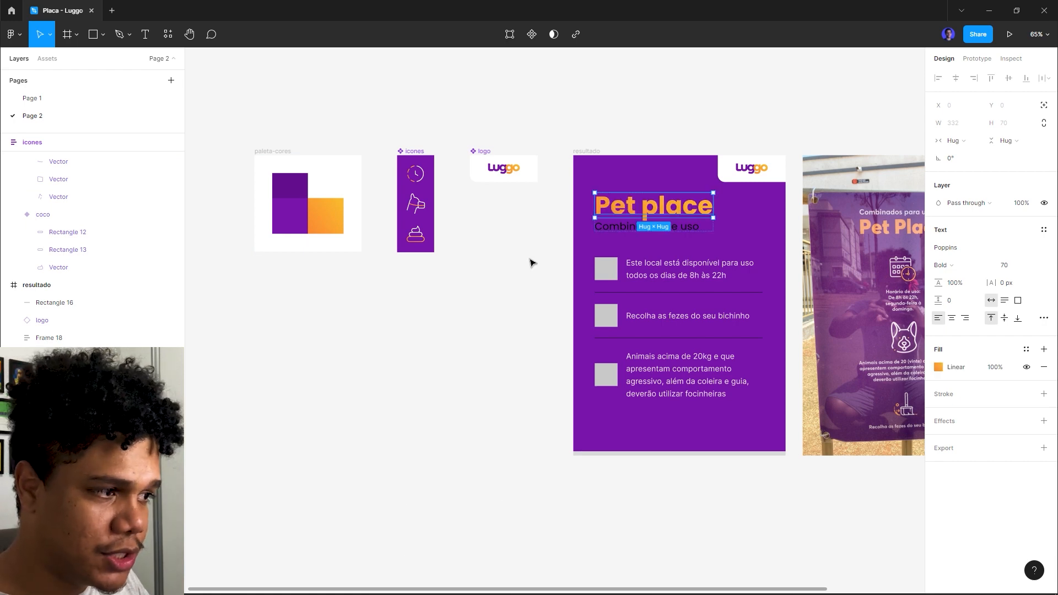
Set the "Combinados de uso" subtitle's fill to white
{"action": "left_click", "coordinate": [648, 227]}
{"action": "left_click", "coordinate": [962, 367]}
{"action": "type", "text": "fff"}
{"action": "key", "text": "Return"}
{"action": "left_click", "coordinate": [460, 300]}
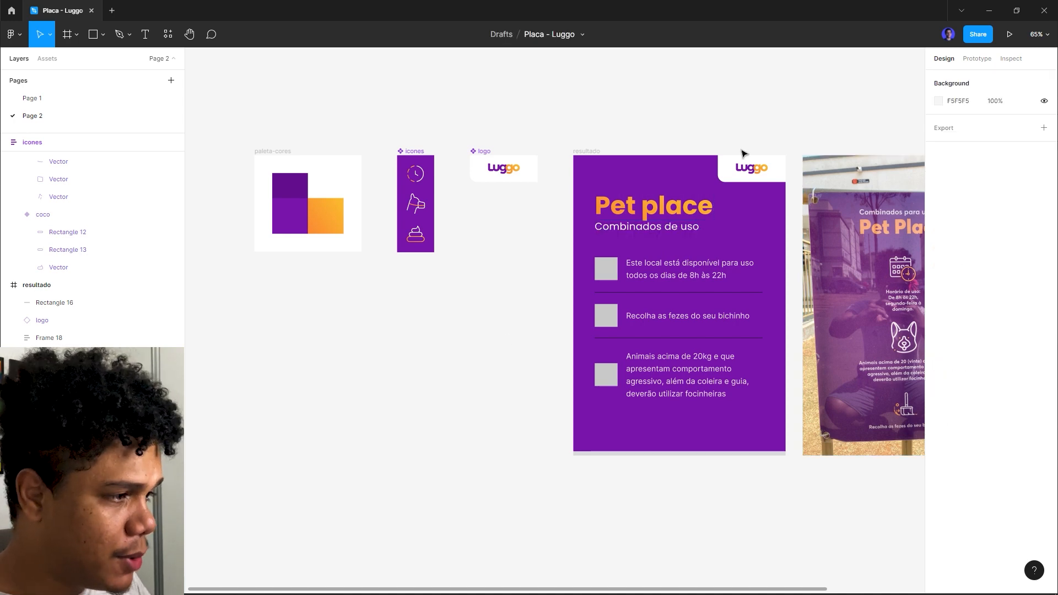
Try radii of 50 and 30 on the logo component's rounded corner, and set it back to 20
{"action": "left_click", "coordinate": [747, 170]}
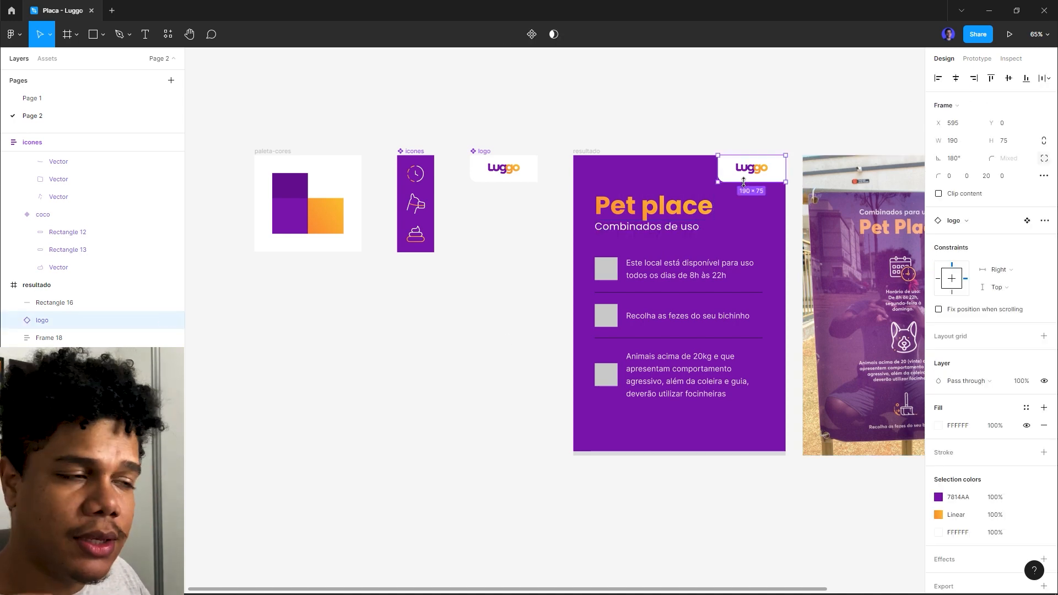
{"action": "left_click", "coordinate": [726, 128]}
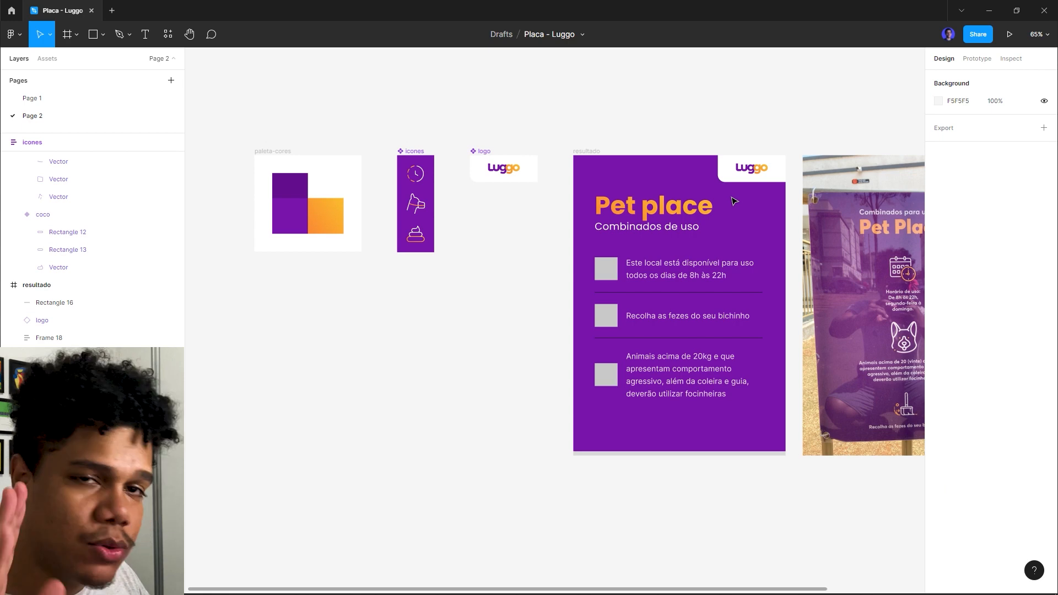
{"action": "left_click", "coordinate": [472, 161]}
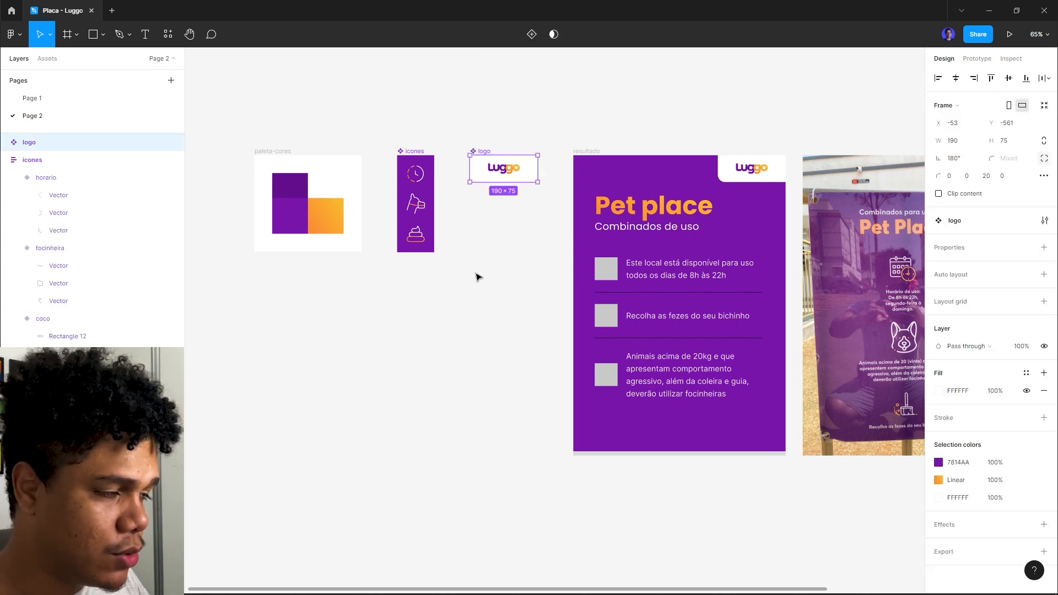
{"action": "left_click", "coordinate": [986, 176]}
{"action": "type", "text": "50"}
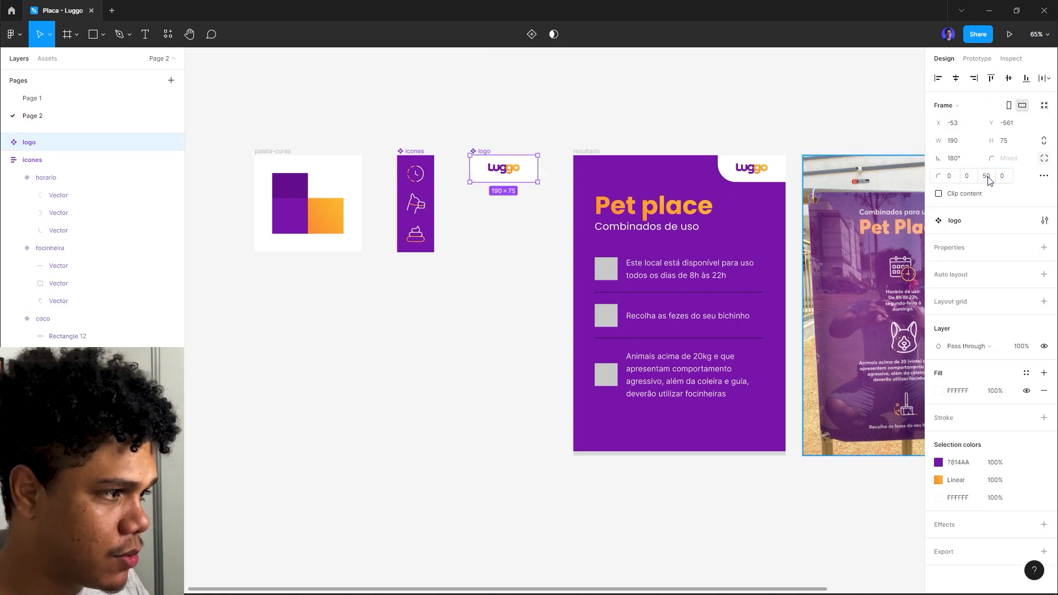
{"action": "type", "text": "30"}
{"action": "key", "text": "Return"}
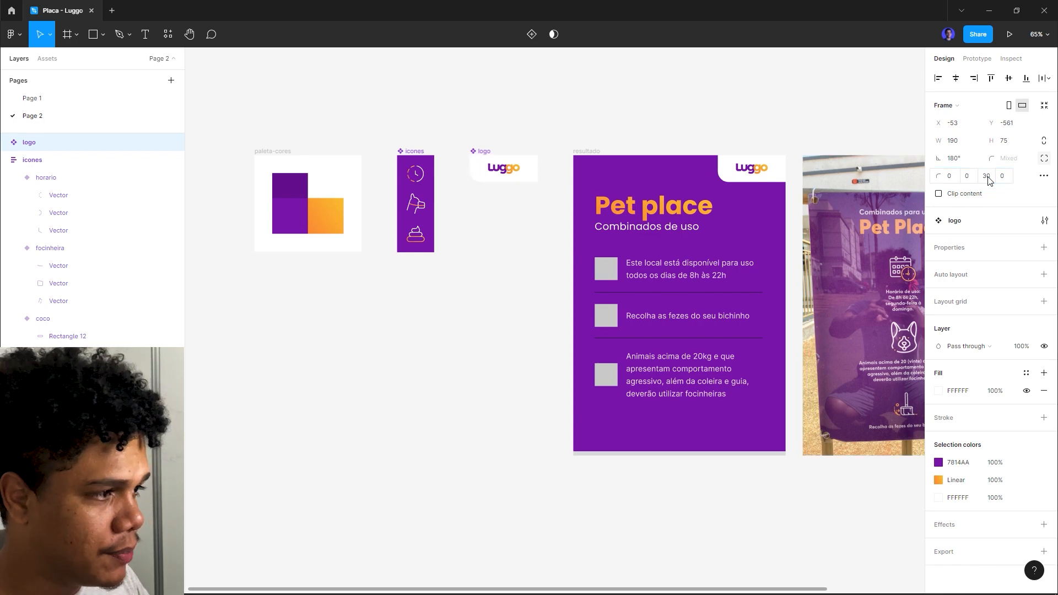
{"action": "left_click", "coordinate": [987, 176]}
{"action": "type", "text": "20"}
{"action": "key", "text": "Return"}
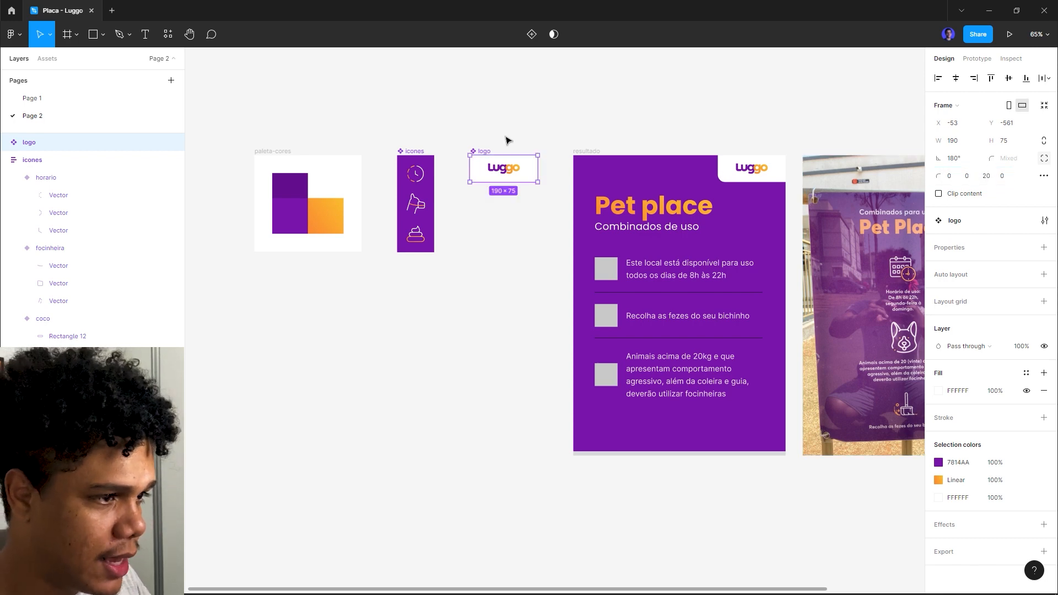
Make "8h às 22h" in the first rule text bold with 100% fill opacity
{"action": "key", "text": "t"}
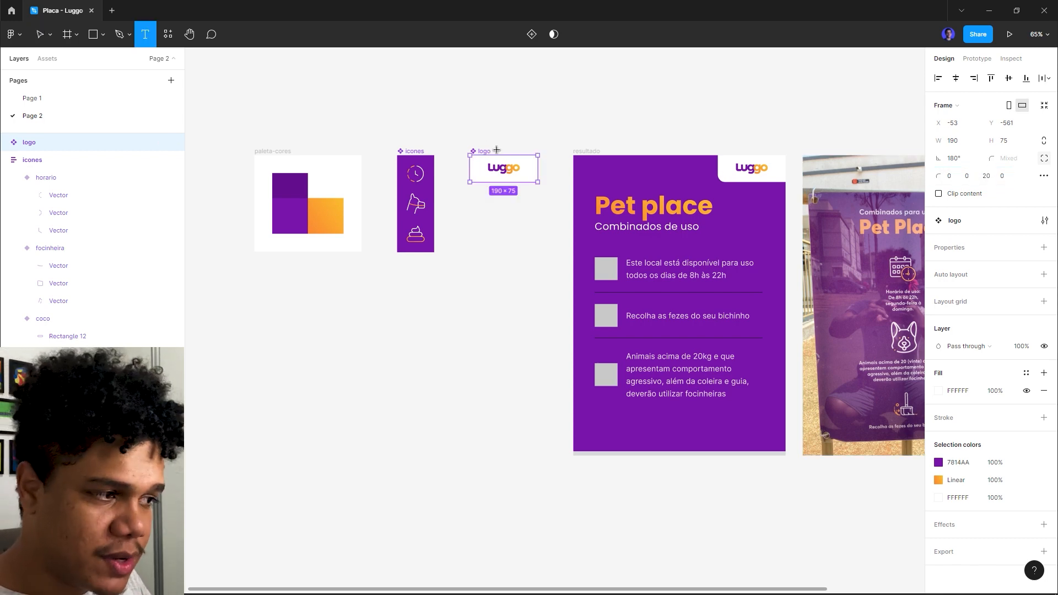
{"action": "left_click_drag", "start_coordinate": [693, 270], "coordinate": [588, 264]}
{"action": "left_click", "coordinate": [966, 269]}
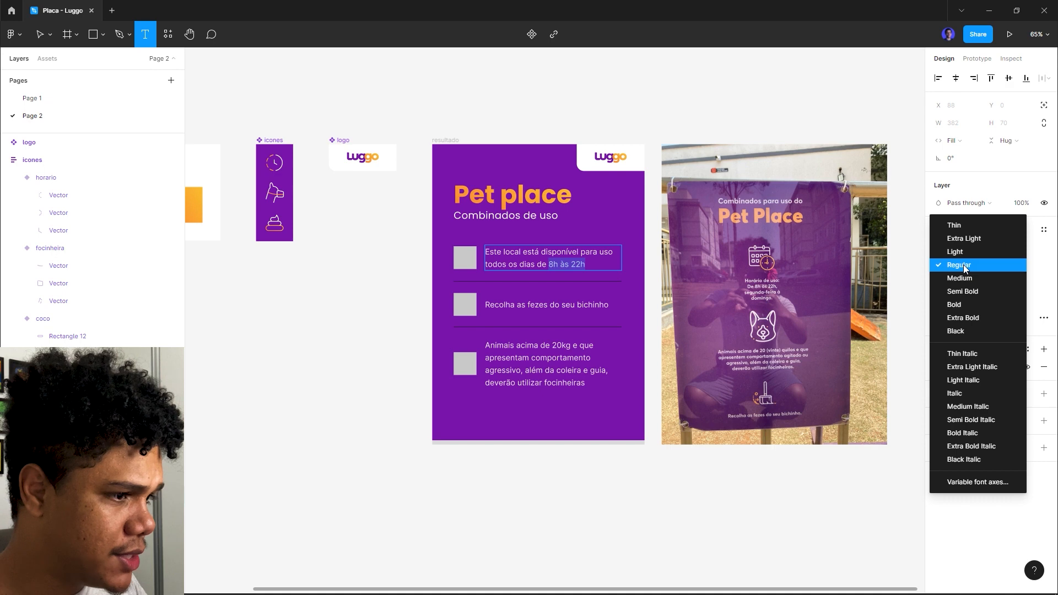
{"action": "left_click", "coordinate": [954, 304]}
{"action": "left_click", "coordinate": [999, 368]}
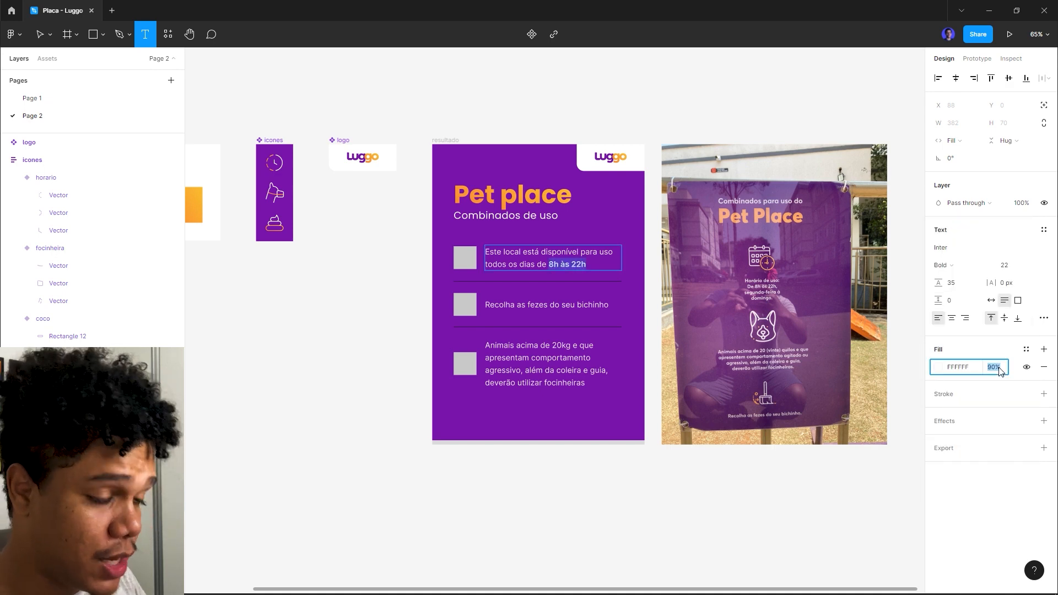
{"action": "type", "text": "100"}
{"action": "key", "text": "Return"}
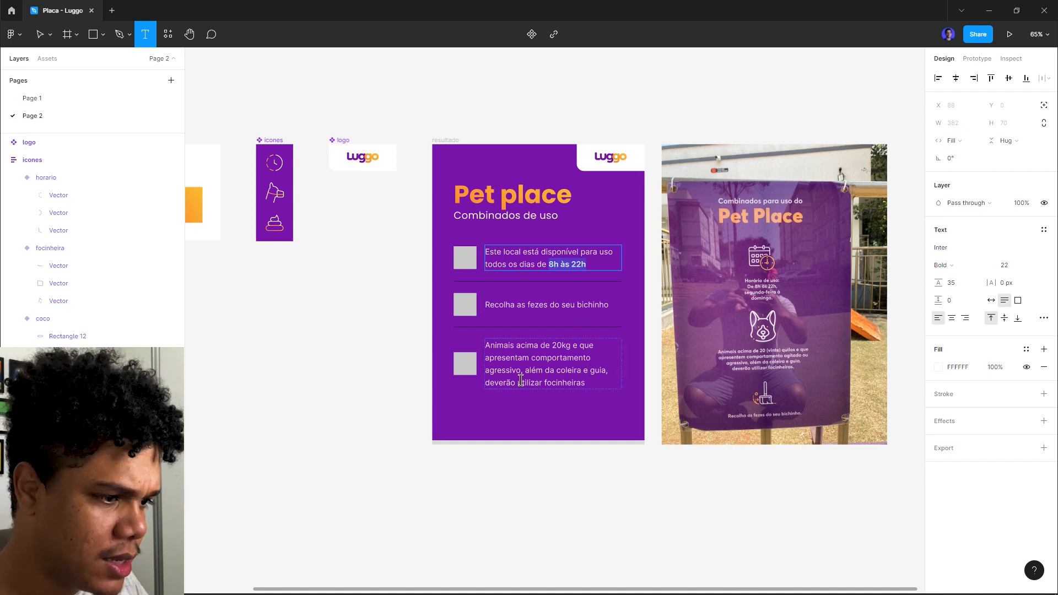
Make "utilizar focinheiras" in the third rule text bold with 100% fill opacity
{"action": "left_click_drag", "start_coordinate": [518, 382], "coordinate": [585, 383]}
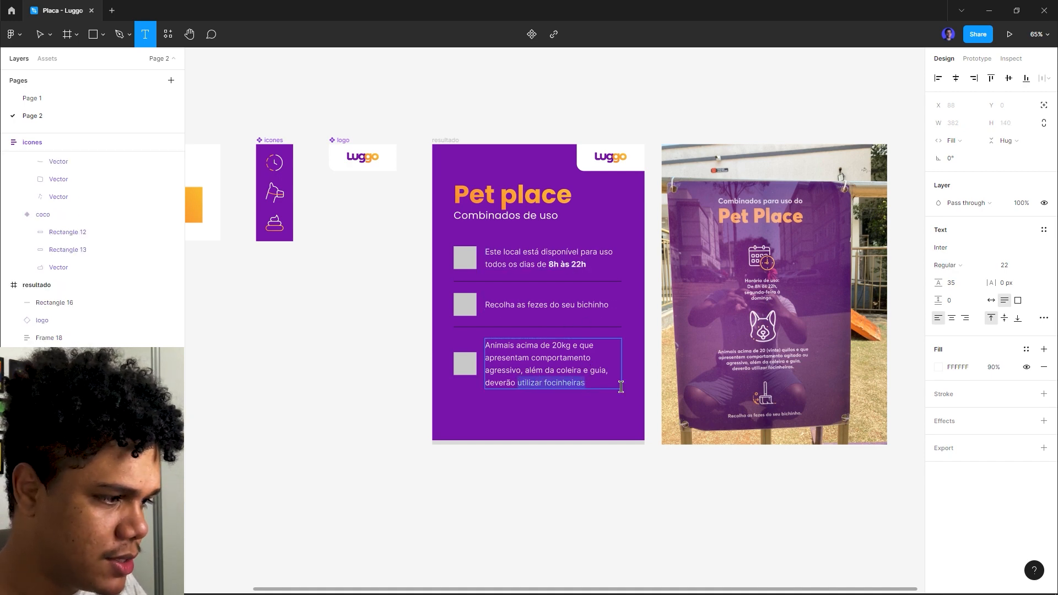
{"action": "left_click", "coordinate": [996, 367]}
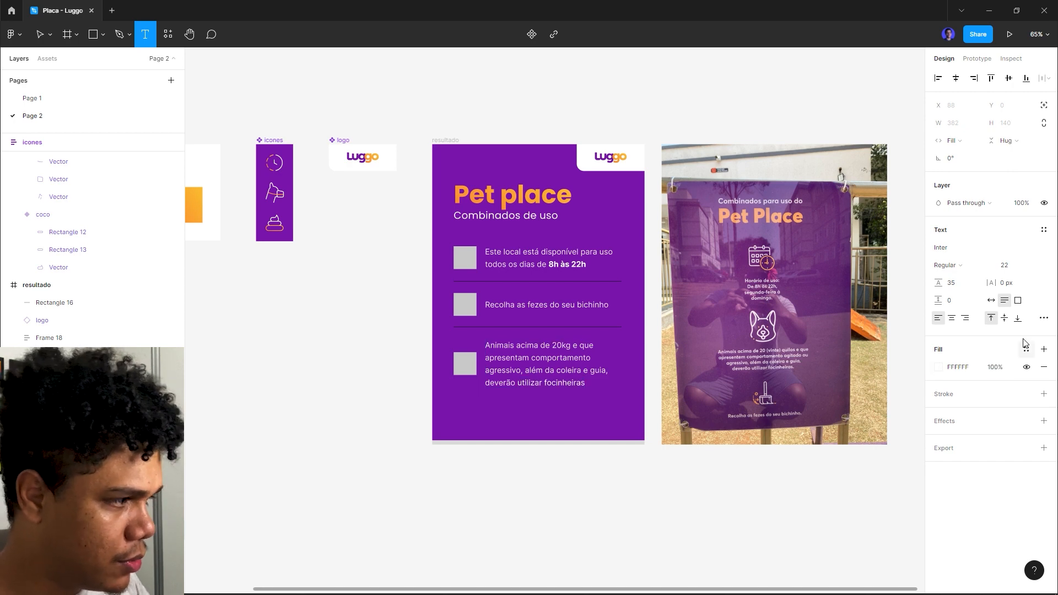
{"action": "left_click", "coordinate": [964, 267]}
{"action": "left_click", "coordinate": [962, 304]}
{"action": "key", "text": "Escape"}
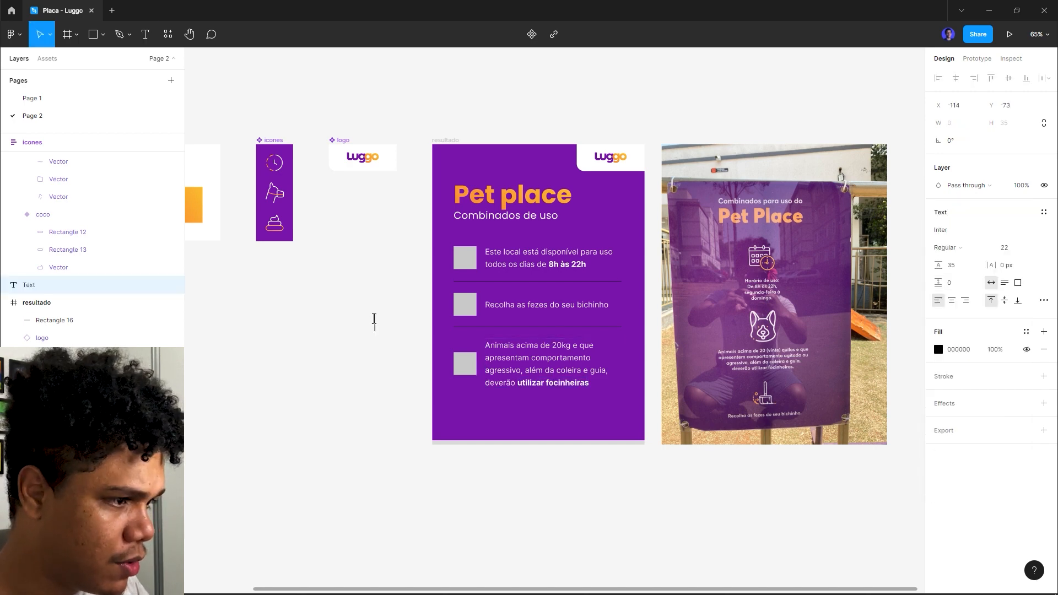
Move the reference photo farther from the poster and place a duplicate of the resultado frame in the gap between them
{"action": "left_click", "coordinate": [366, 313]}
{"action": "left_click_drag", "start_coordinate": [366, 310], "coordinate": [239, 304]}
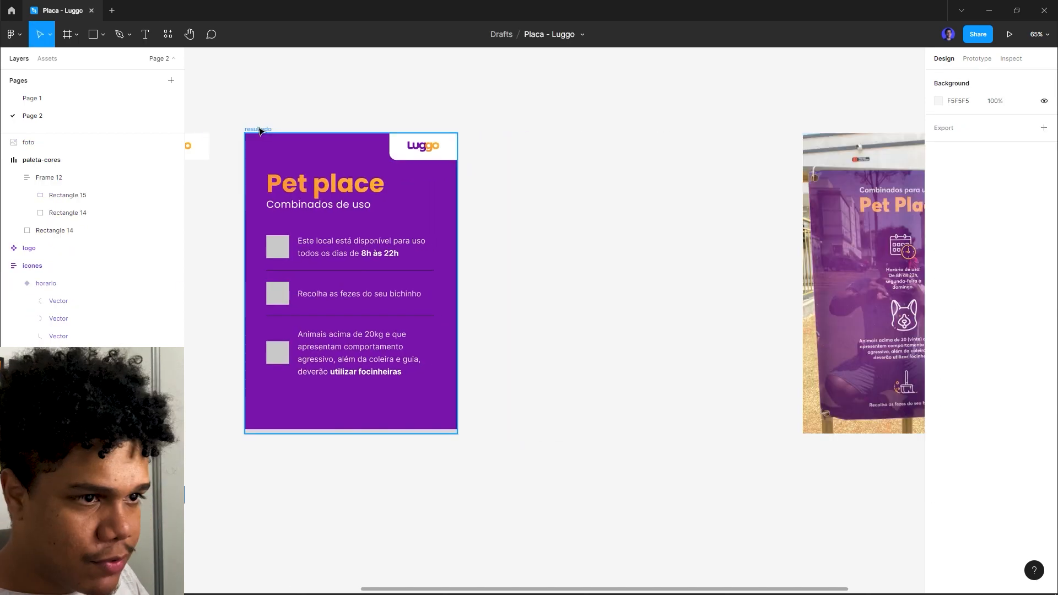
{"action": "left_click_drag", "start_coordinate": [259, 130], "coordinate": [499, 144]}
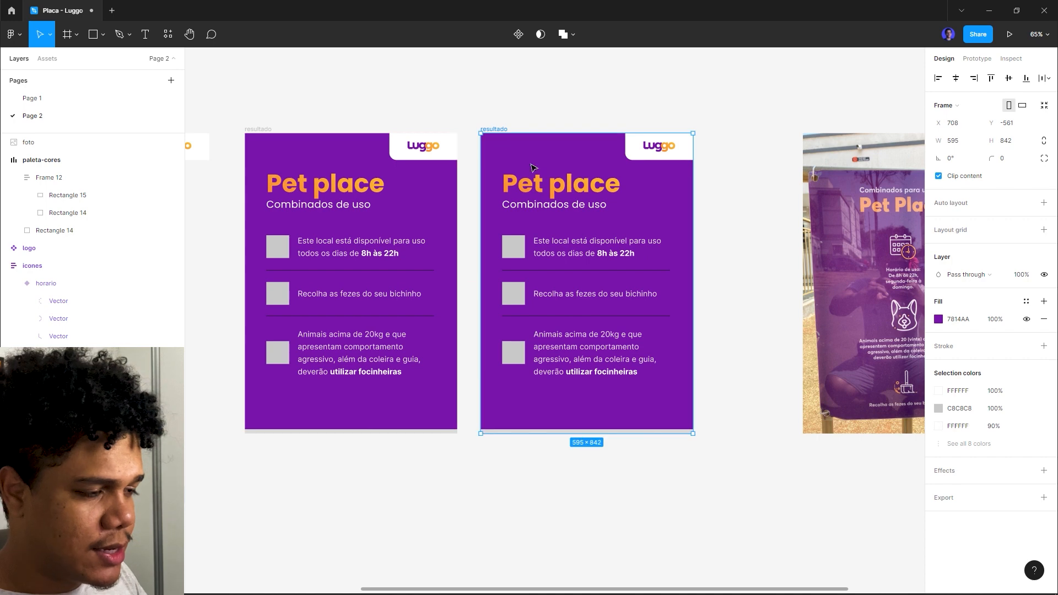
Change the font of the three rule texts in the duplicated poster to Roboto
{"action": "double_click", "coordinate": [573, 247]}
{"action": "left_click", "coordinate": [574, 292], "text": "shift"}
{"action": "left_click", "coordinate": [583, 349], "text": "shift"}
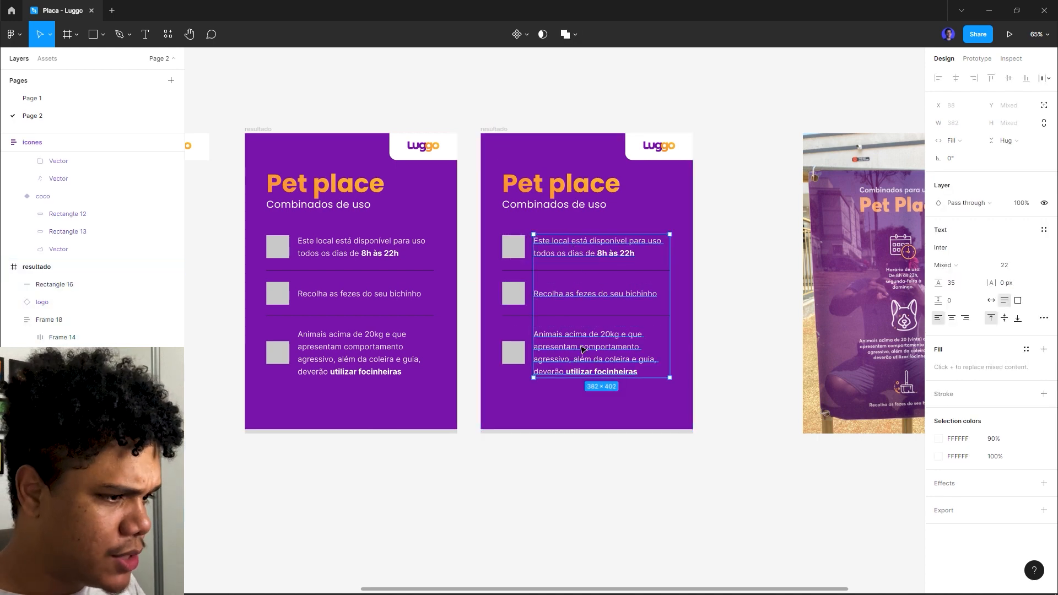
{"action": "left_click", "coordinate": [957, 249]}
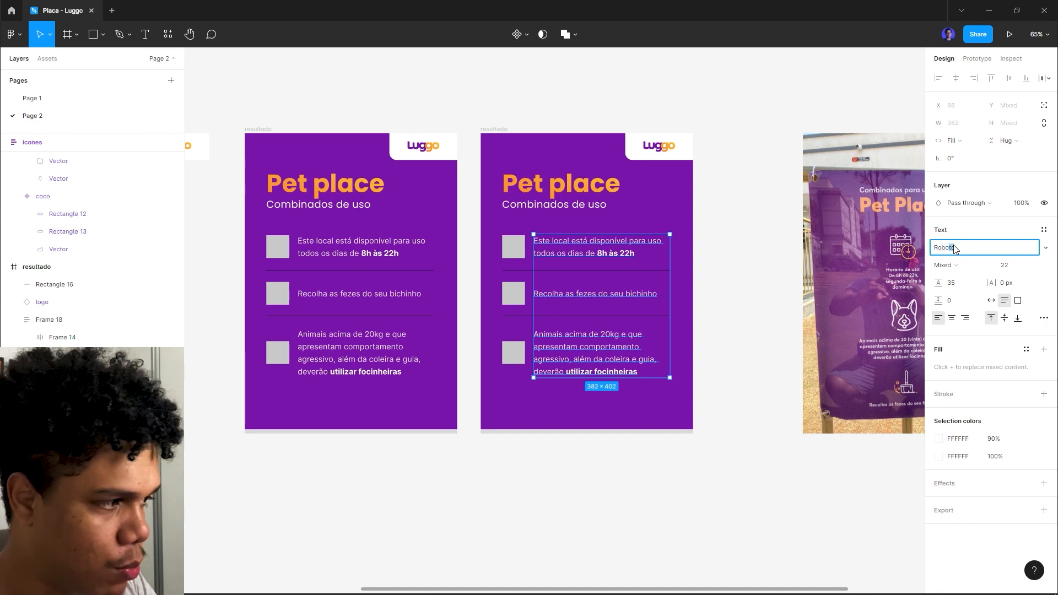
{"action": "type", "text": "Robot"}
{"action": "key", "text": "Return"}
{"action": "left_click", "coordinate": [725, 255]}
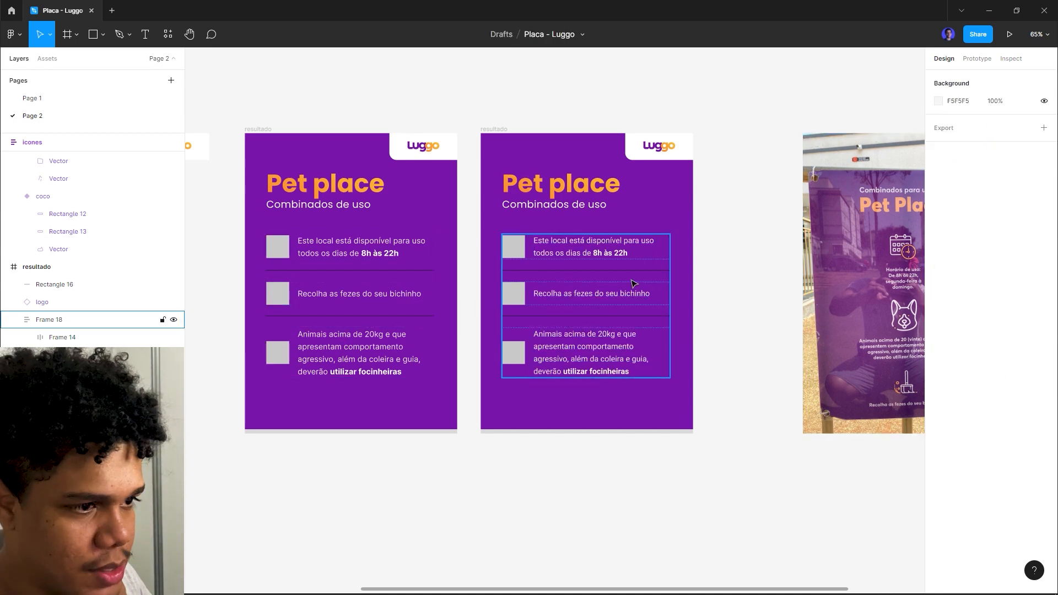
Delete the original resultado poster and put the Roboto version in its place
{"action": "left_click", "coordinate": [254, 127]}
{"action": "key", "text": "Delete"}
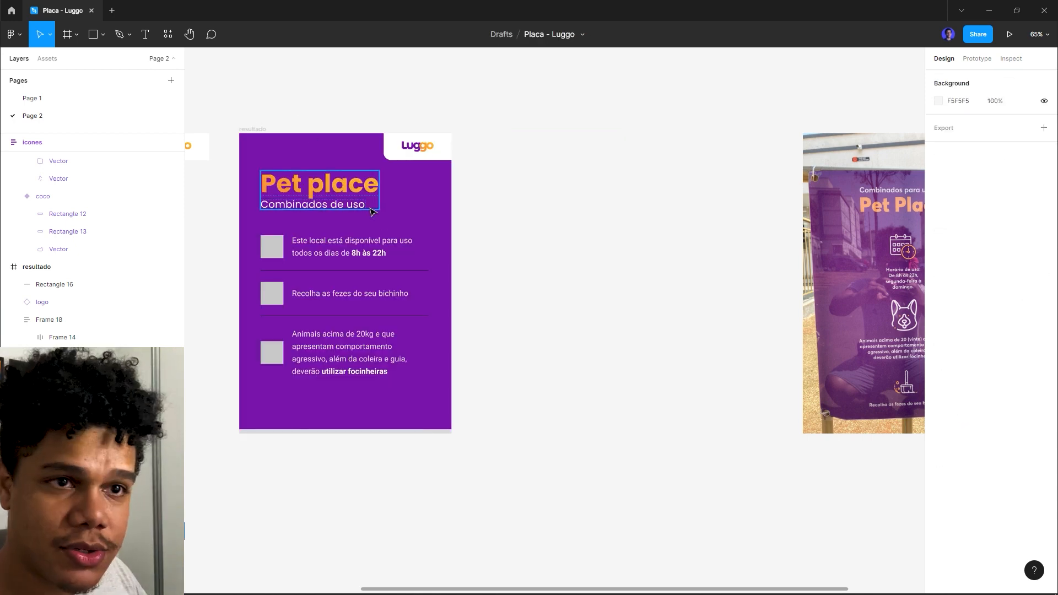
Apply the orange gradient fill of the "Pet place" title to the thin bar along the poster's lower edge
{"action": "scroll", "coordinate": [496, 234], "scroll_direction": "left", "scroll_amount": 5}
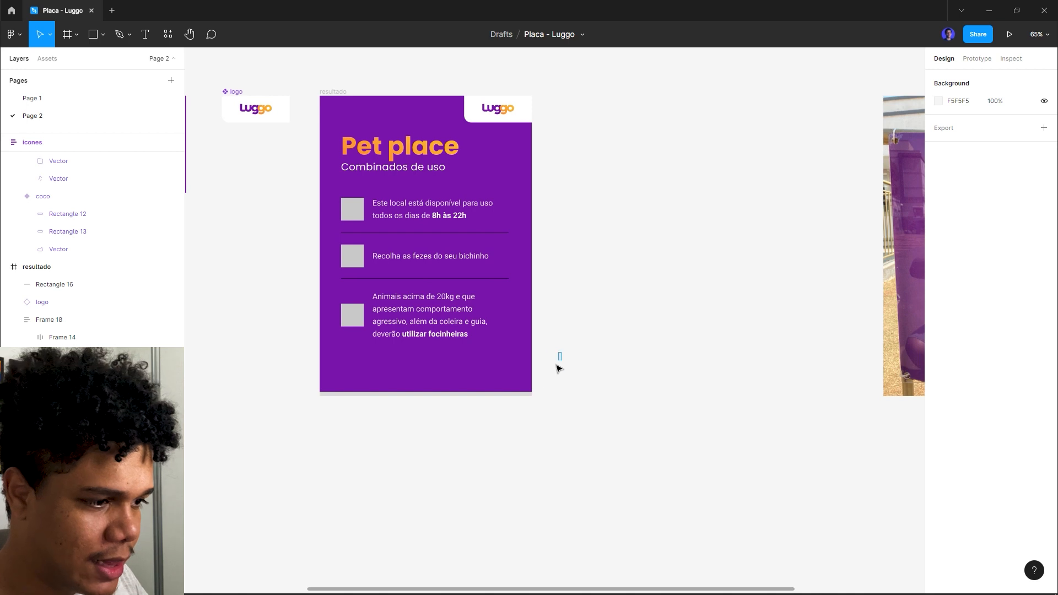
{"action": "left_click", "coordinate": [521, 395]}
{"action": "scroll", "coordinate": [593, 312], "scroll_direction": "left", "scroll_amount": 4}
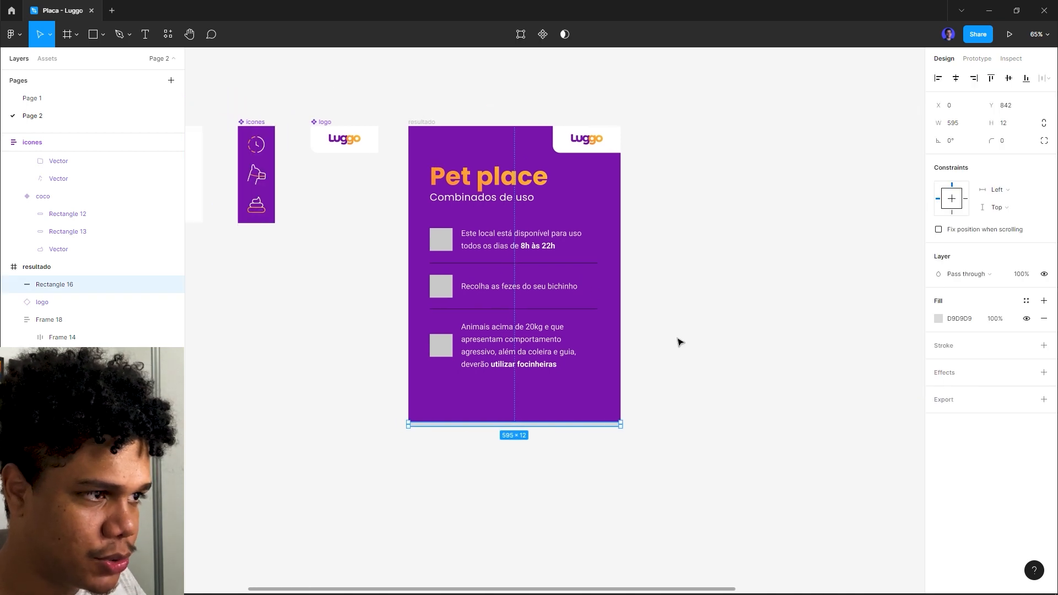
{"action": "left_click", "coordinate": [489, 177]}
{"action": "left_click", "coordinate": [583, 425]}
{"action": "key", "text": "ctrl+alt+v"}
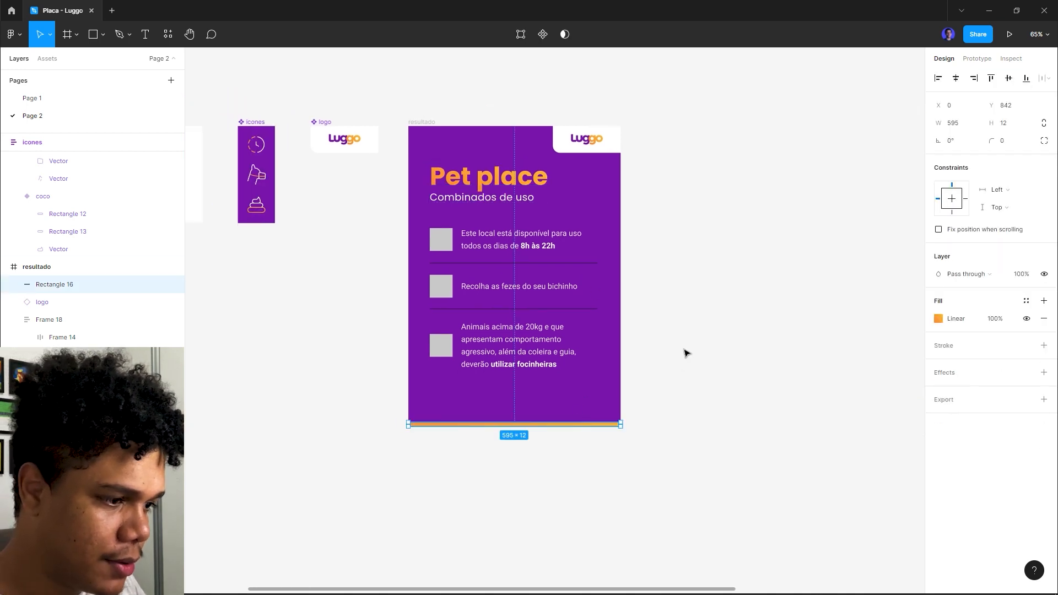
{"action": "left_click", "coordinate": [687, 351]}
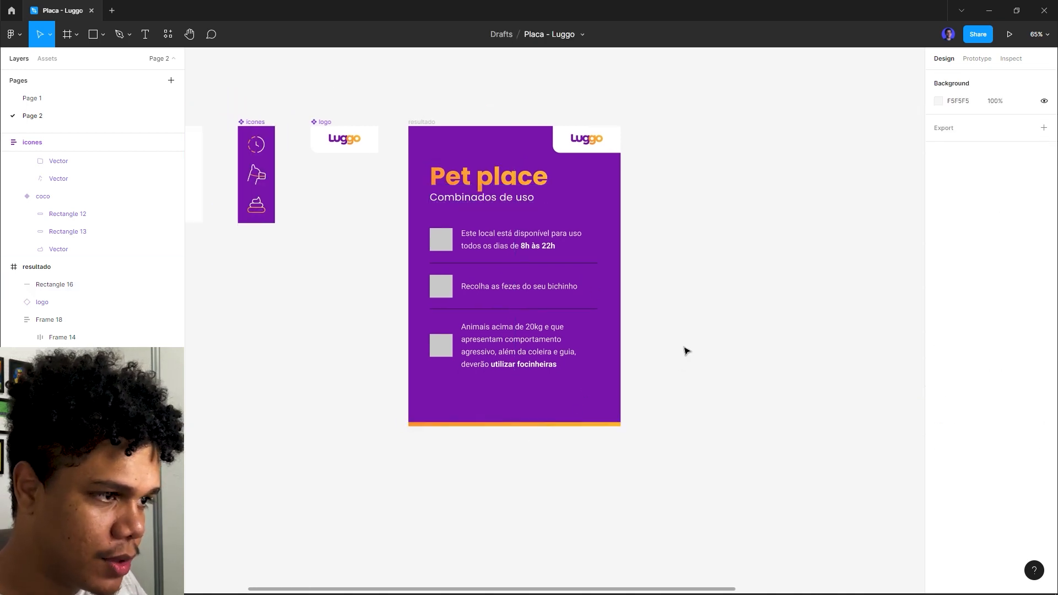
{"action": "left_click", "coordinate": [489, 184]}
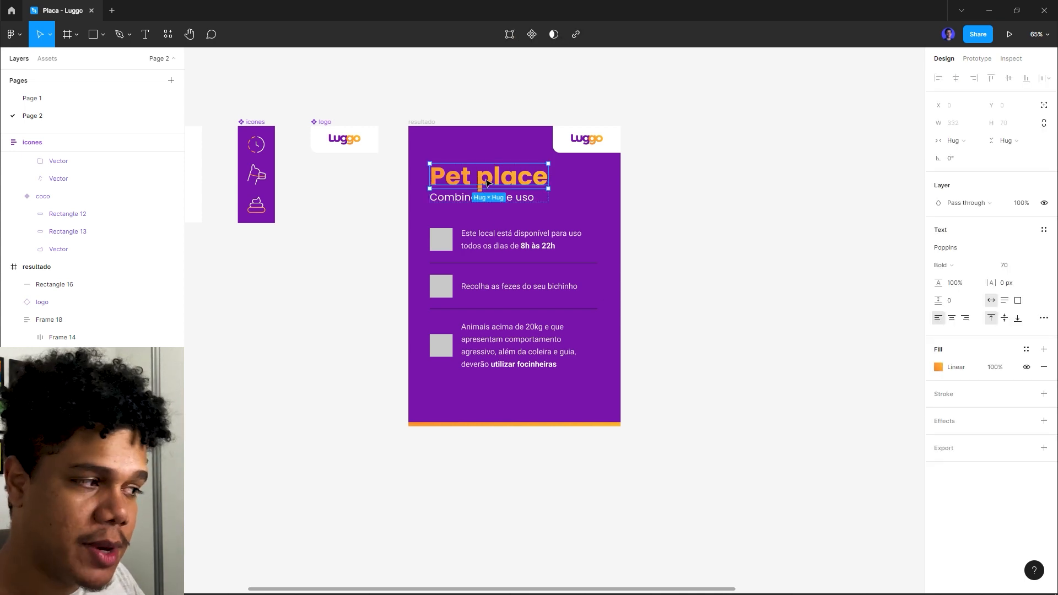
{"action": "left_click", "coordinate": [550, 425]}
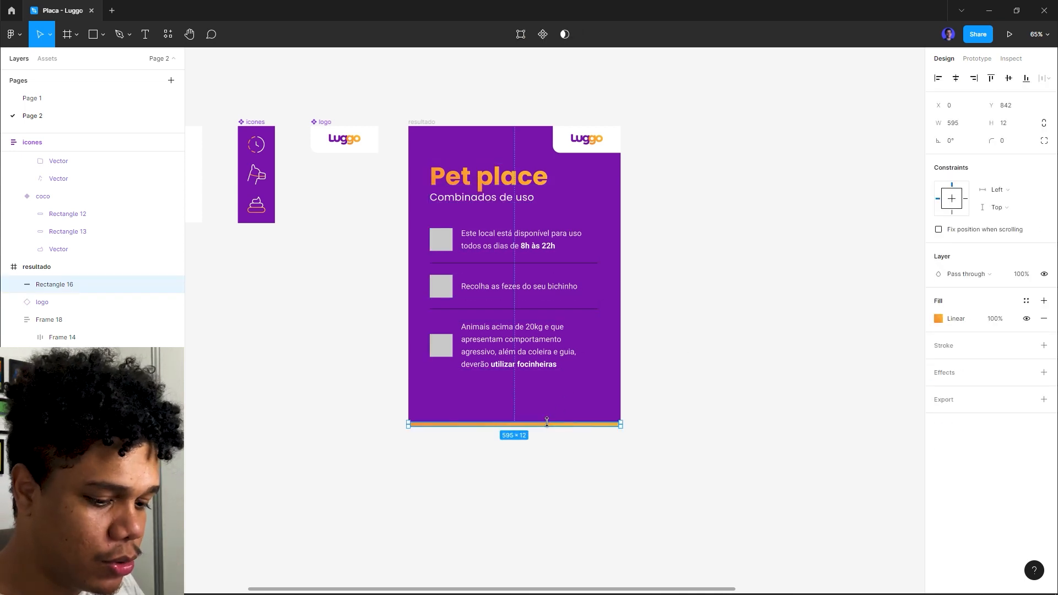
{"action": "left_click", "coordinate": [633, 390]}
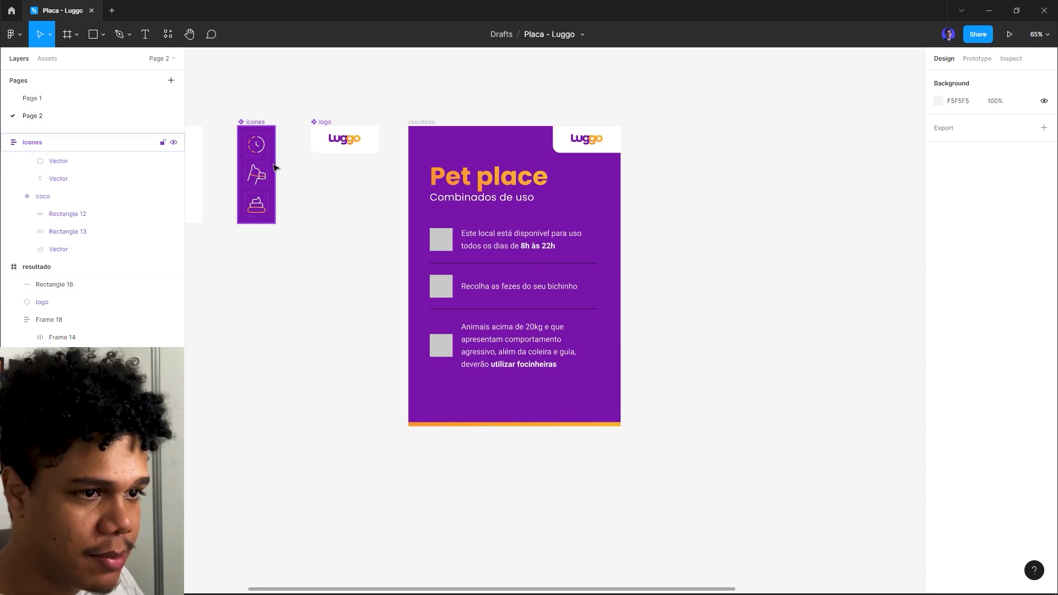
Replace the grey placeholder beside the first rule with the horario clock icon from the icones set
{"action": "left_click", "coordinate": [256, 144]}
{"action": "left_click_drag", "start_coordinate": [259, 150], "coordinate": [327, 188]}
{"action": "key", "text": "ctrl+z"}
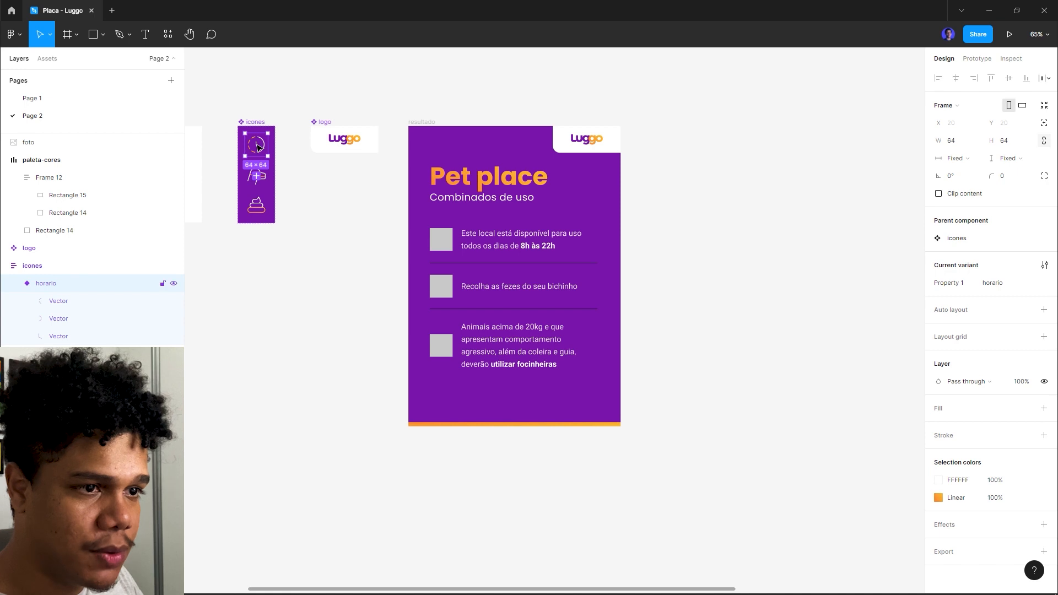
{"action": "key", "text": "ctrl+c"}
{"action": "left_click", "coordinate": [450, 248]}
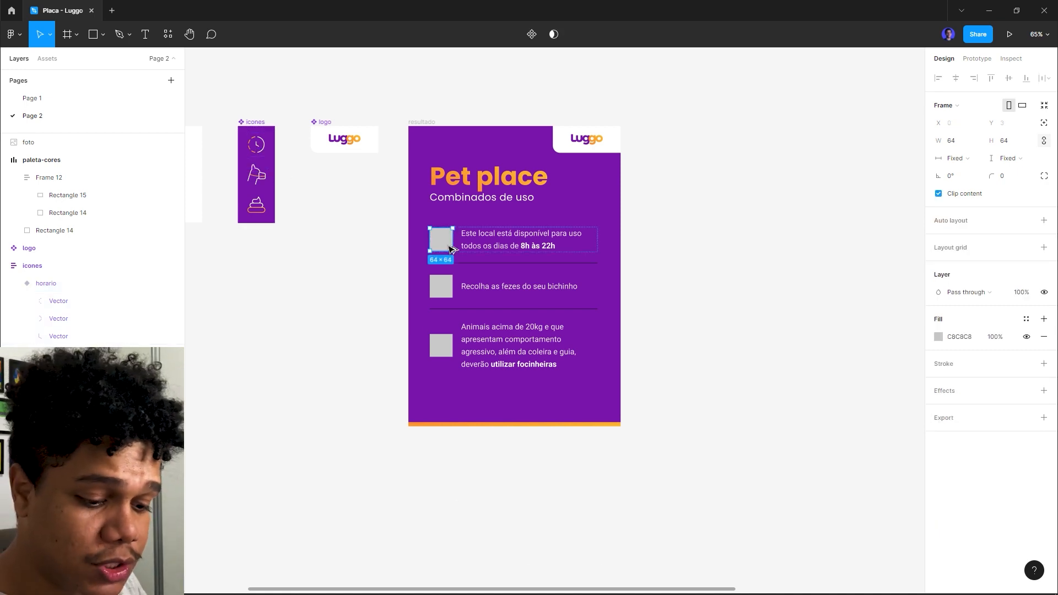
{"action": "key", "text": "ctrl+shift+r"}
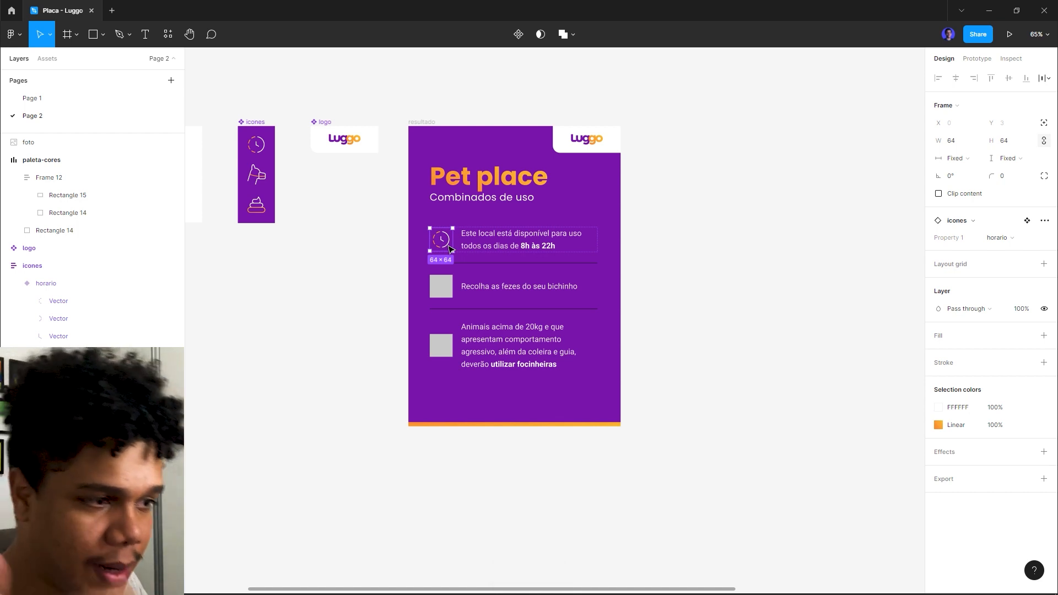
Replace the second rule's grey placeholder with the focinheira icon and the third rule's with the coco icon
{"action": "left_click", "coordinate": [263, 179]}
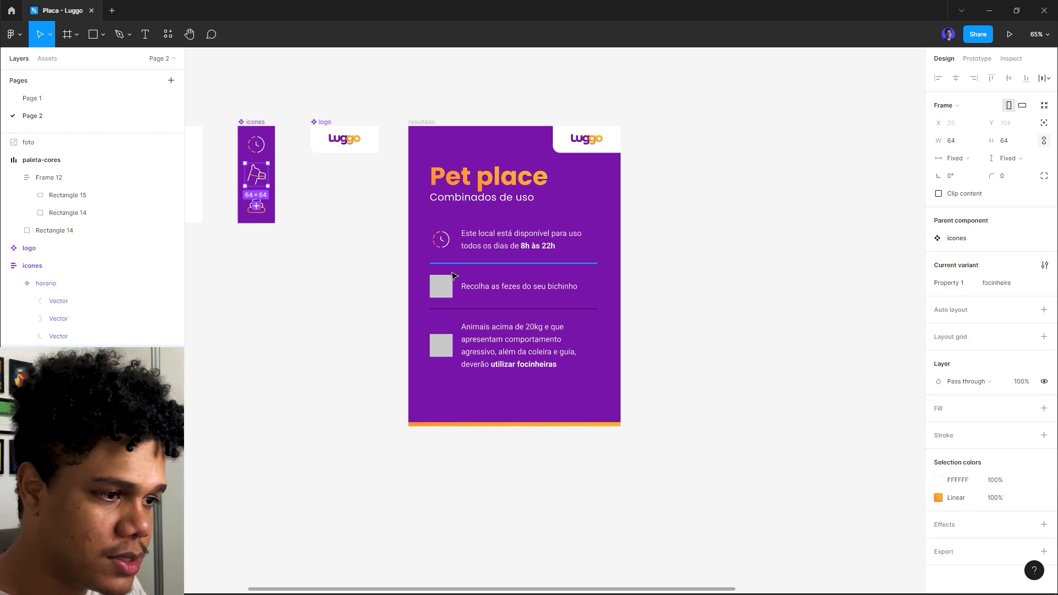
{"action": "left_click", "coordinate": [451, 291]}
{"action": "key", "text": "ctrl+shift+r"}
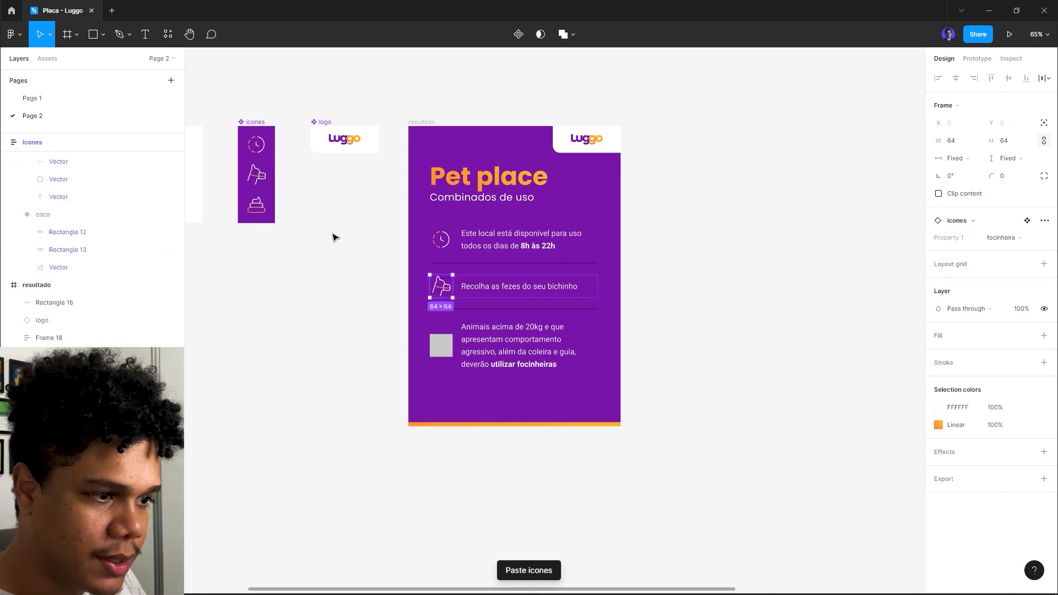
{"action": "left_click", "coordinate": [257, 205]}
{"action": "left_click", "coordinate": [441, 342]}
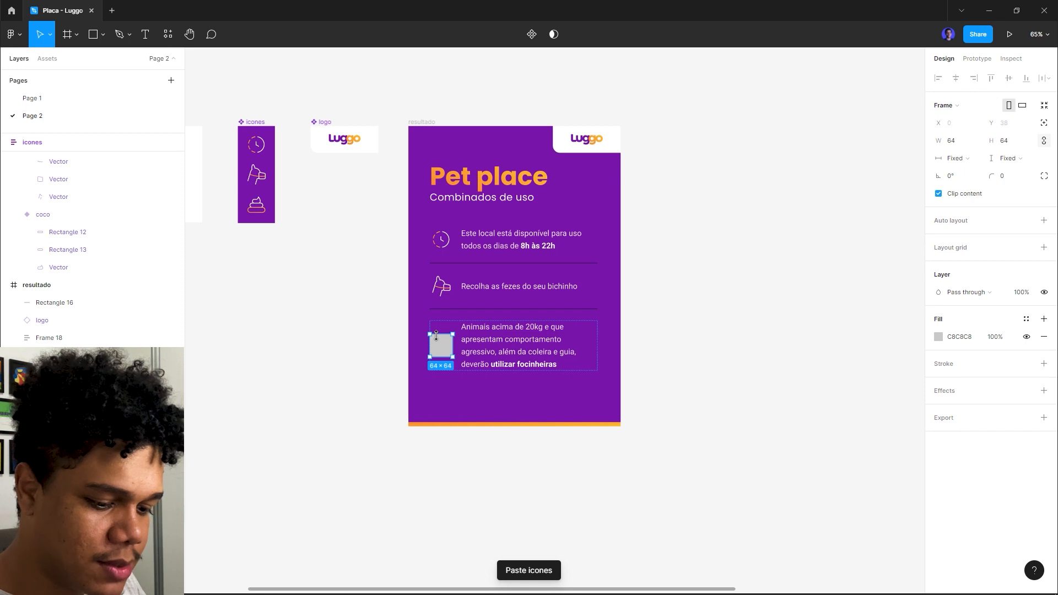
{"action": "key", "text": "ctrl+shift+r"}
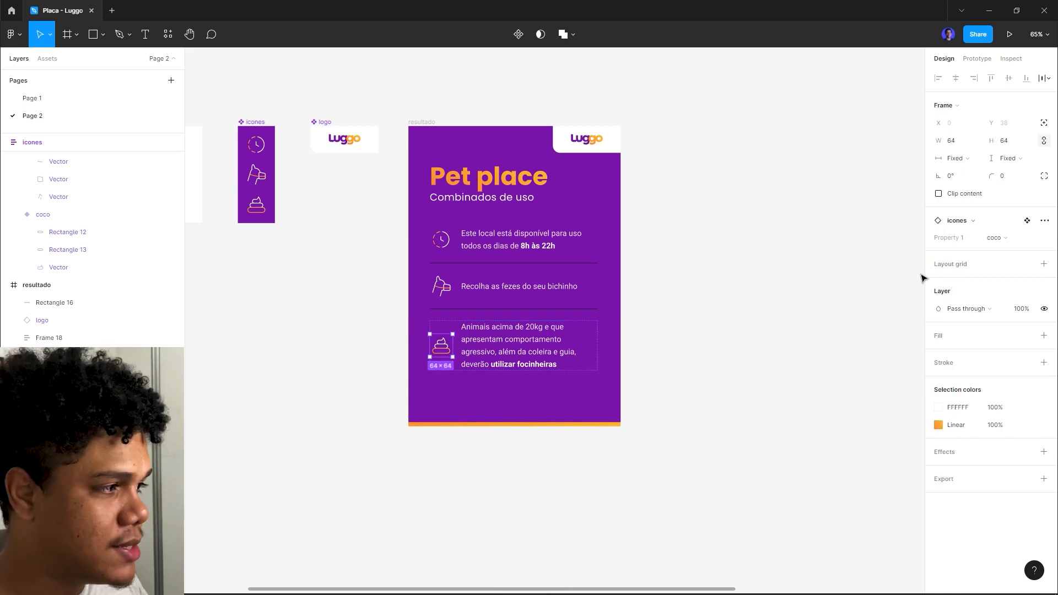
Switch the third rule's icon variant to horario and back to coco
{"action": "left_click", "coordinate": [998, 237]}
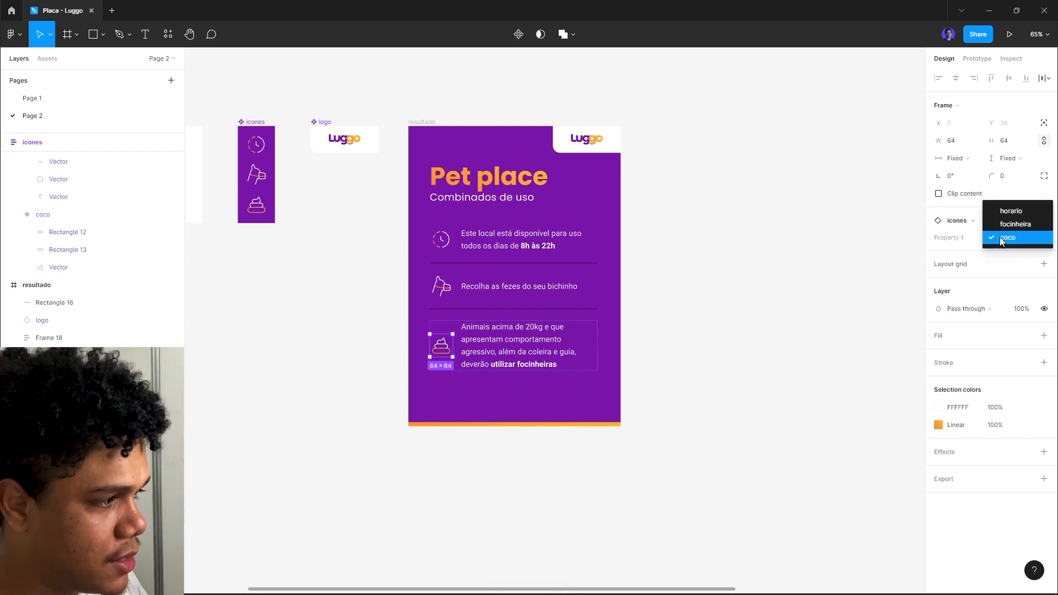
{"action": "left_click", "coordinate": [1010, 209]}
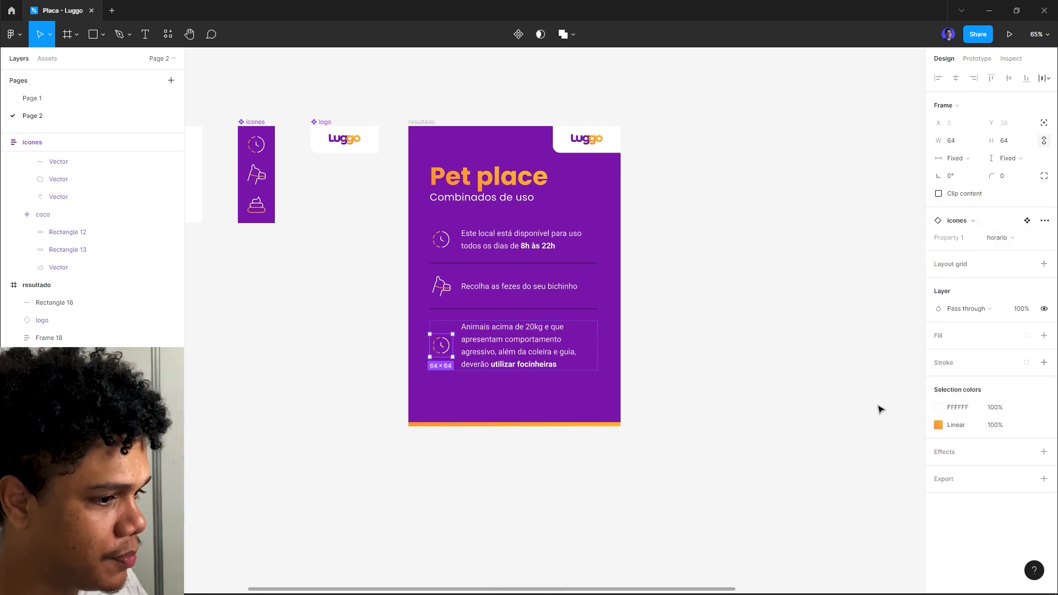
{"action": "left_click", "coordinate": [1008, 238]}
{"action": "left_click", "coordinate": [1008, 264]}
{"action": "left_click", "coordinate": [706, 278]}
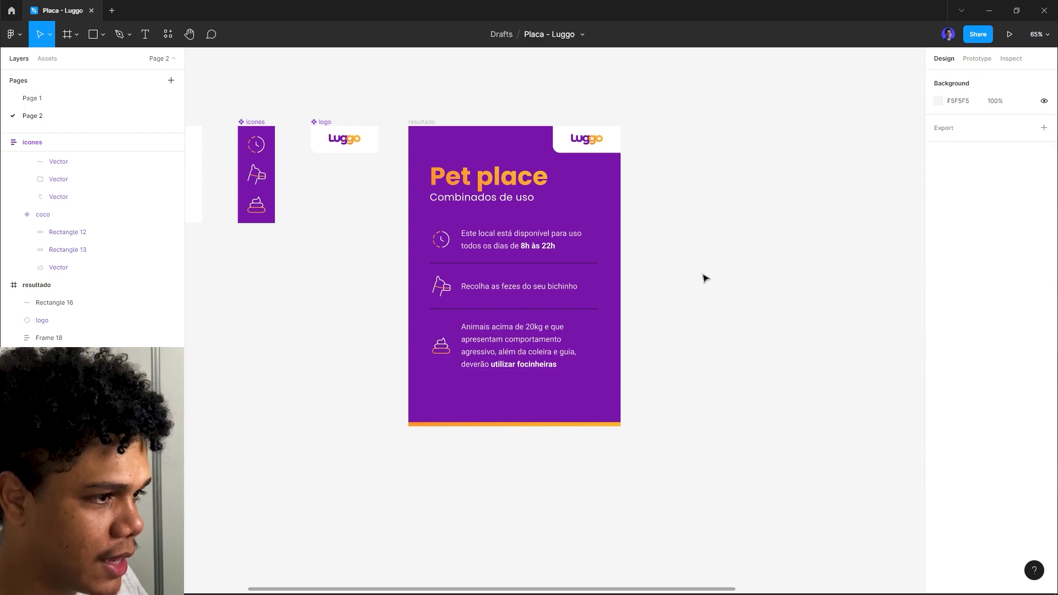
Set the stroke colour of both divider lines between the rules to white, FFFFFF
{"action": "scroll", "coordinate": [774, 237], "scroll_direction": "left", "scroll_amount": 3}
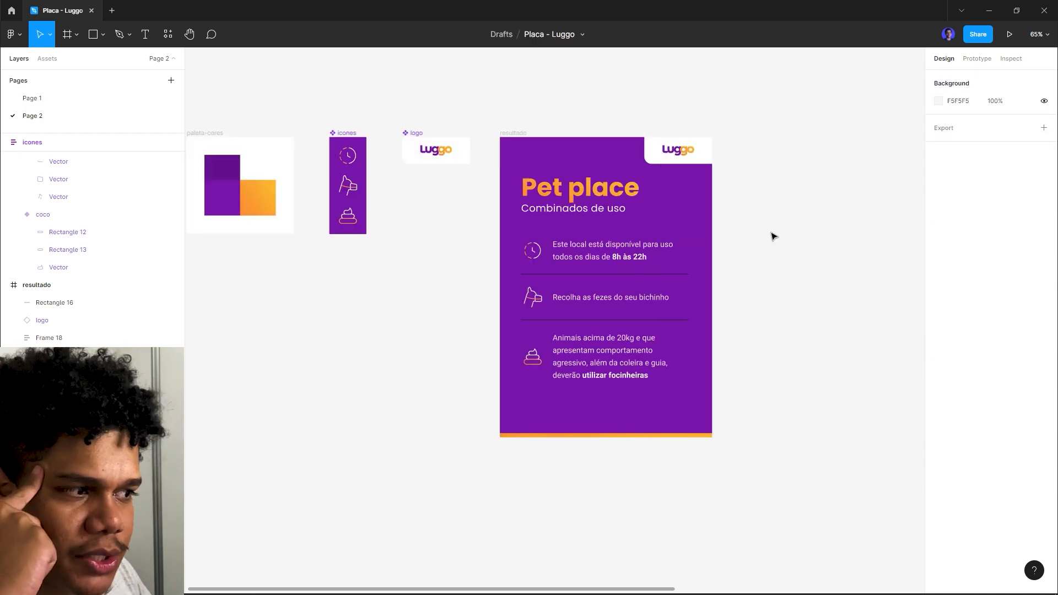
{"action": "left_click", "coordinate": [674, 274]}
{"action": "left_click", "coordinate": [672, 320], "text": "shift"}
{"action": "left_click", "coordinate": [939, 274]}
{"action": "left_click", "coordinate": [950, 275]}
{"action": "type", "text": "fff"}
{"action": "key", "text": "Return"}
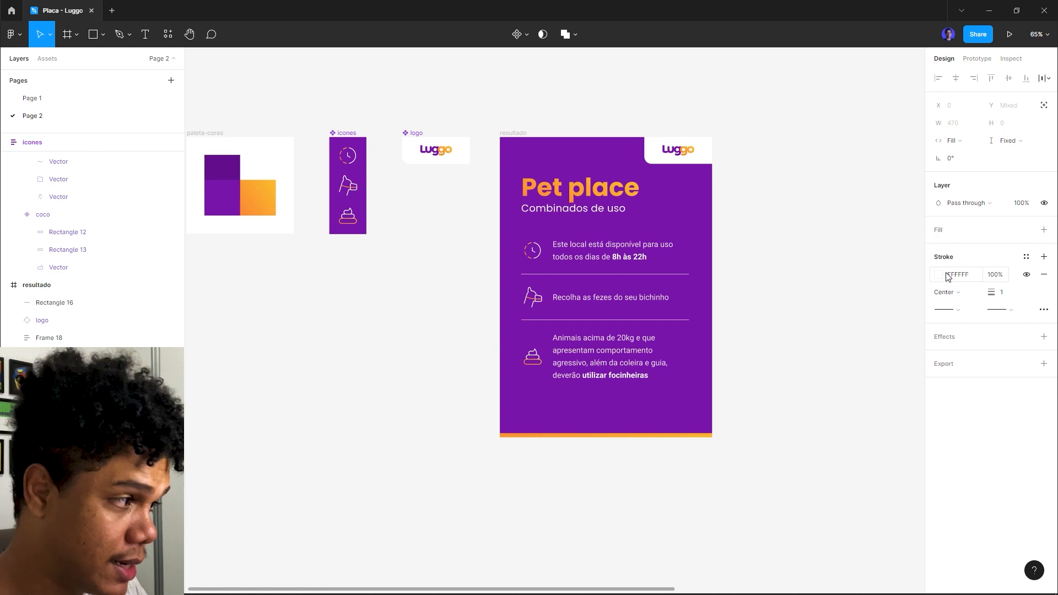
Change the stroke of both divider lines to a linear gradient from white to transparent
{"action": "left_click", "coordinate": [939, 274]}
{"action": "left_click", "coordinate": [808, 278]}
{"action": "left_click", "coordinate": [819, 288]}
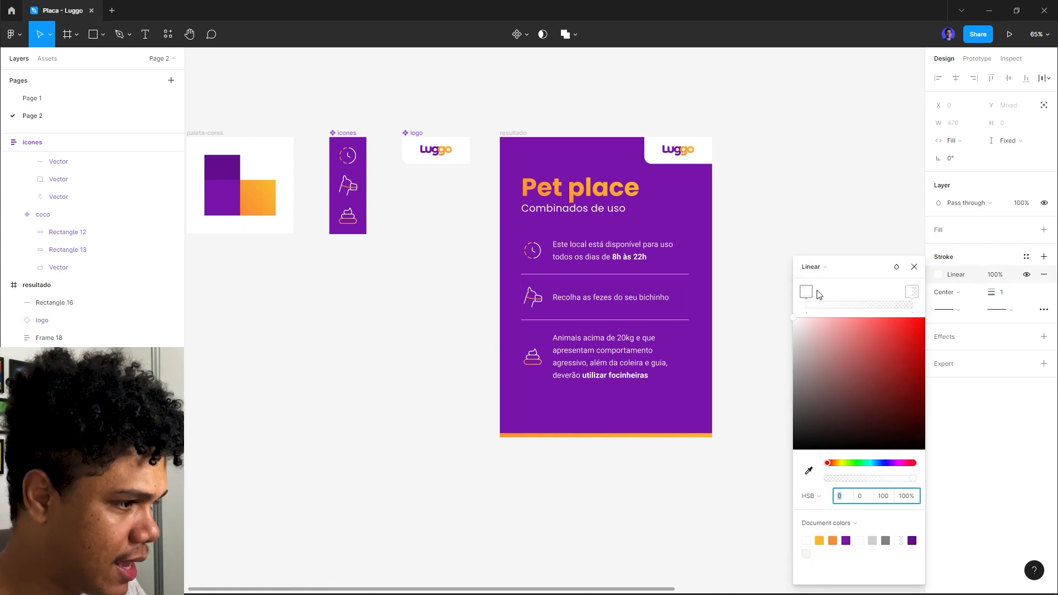
{"action": "left_click", "coordinate": [761, 191]}
Stretch the first divider's stroke gradient horizontally from the line's left end to its right end
{"action": "scroll", "coordinate": [628, 274], "scroll_direction": "up", "scroll_amount": 3}
{"action": "double_click", "coordinate": [664, 275]}
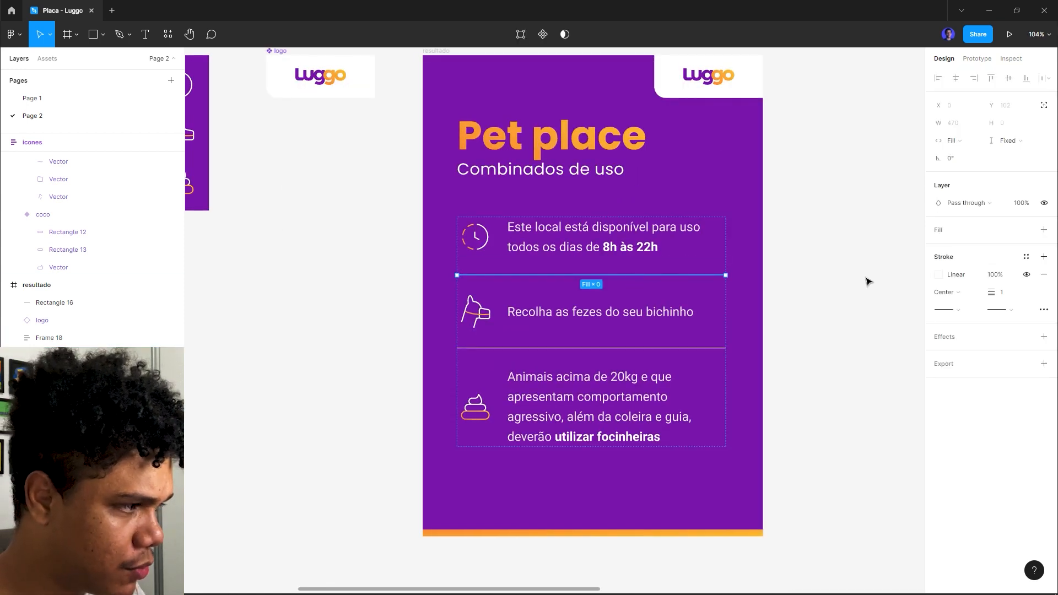
{"action": "left_click", "coordinate": [939, 274]}
{"action": "mouse_move", "coordinate": [593, 274]}
{"action": "left_mouse_down"}
{"action": "mouse_move", "coordinate": [594, 254]}
{"action": "mouse_move", "coordinate": [472, 226]}
{"action": "mouse_move", "coordinate": [457, 276]}
{"action": "left_mouse_up"}
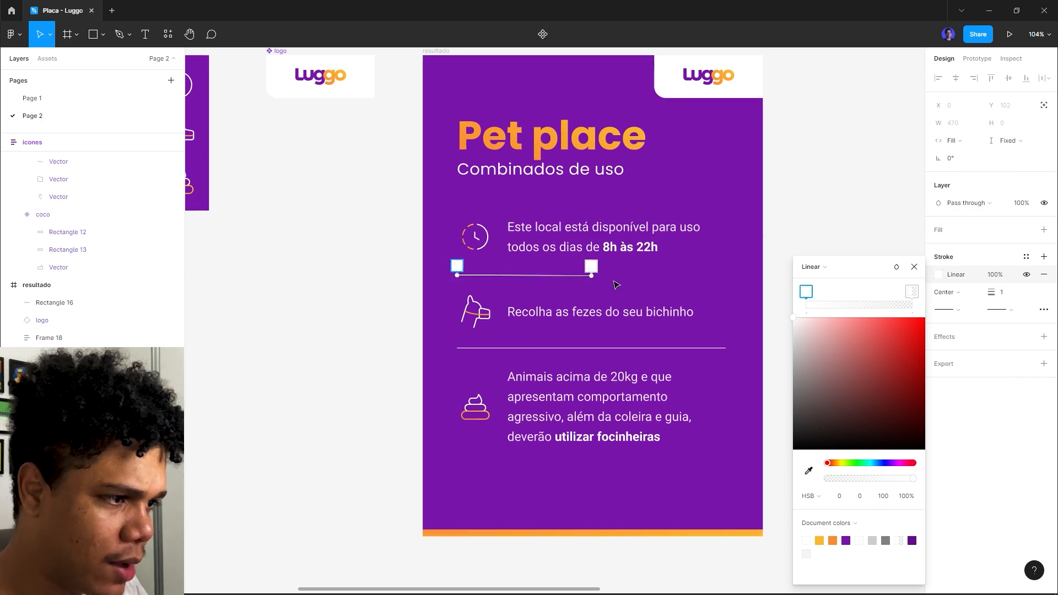
{"action": "left_click_drag", "start_coordinate": [592, 275], "coordinate": [726, 276]}
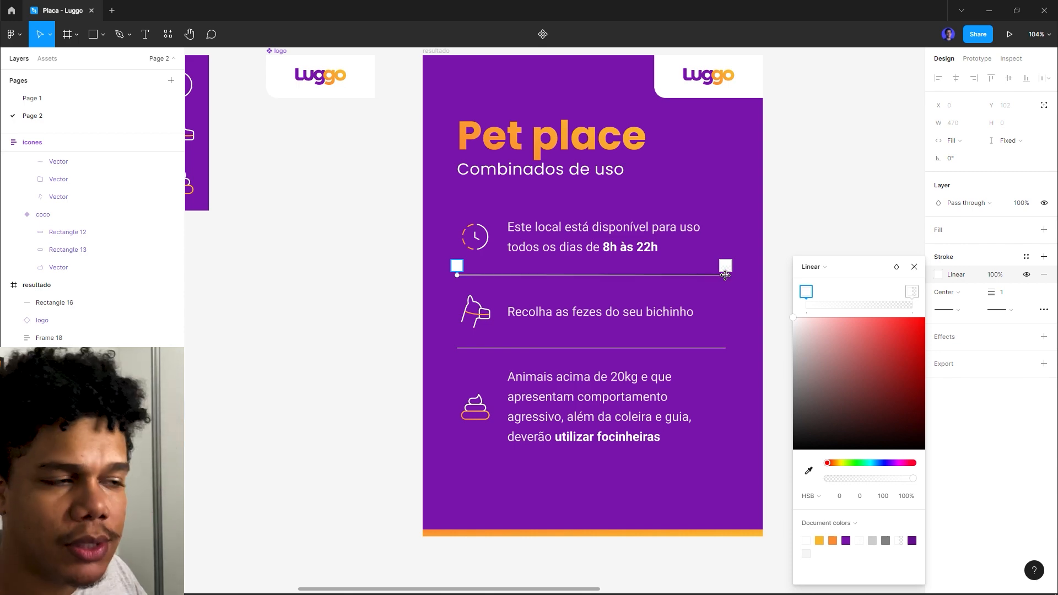
Set the first divider's opacity to 50% and give the second divider the same faded look
{"action": "left_click", "coordinate": [844, 210]}
{"action": "left_click", "coordinate": [629, 276], "text": "ctrl"}
{"action": "key", "text": "5"}
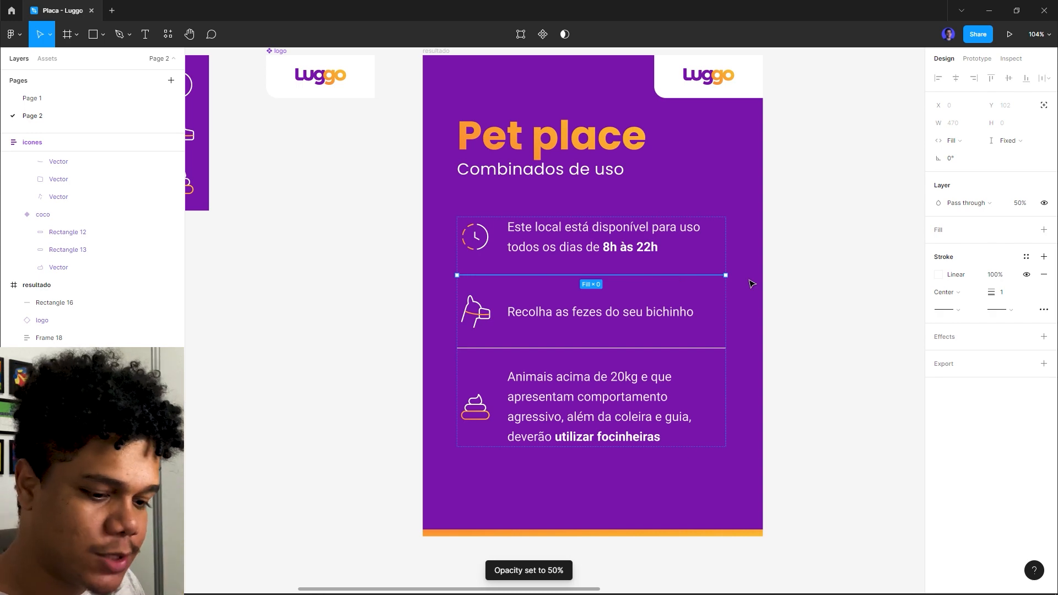
{"action": "left_click", "coordinate": [639, 349], "text": "ctrl"}
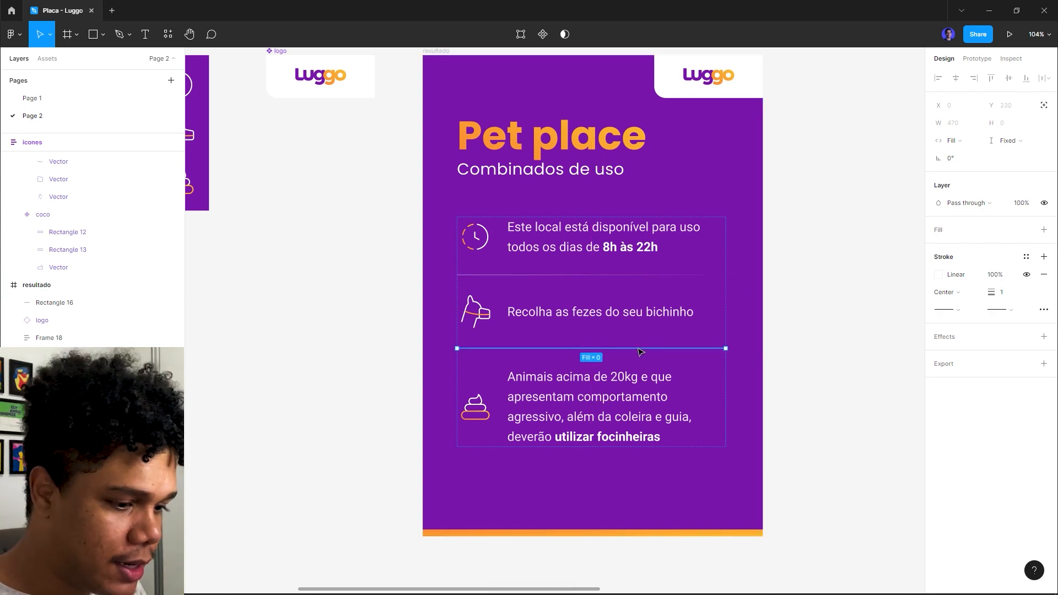
{"action": "left_click", "coordinate": [801, 288]}
Duplicate the resultado poster to the right of the original and delete both divider lines in the copy
{"action": "scroll", "coordinate": [593, 269], "scroll_direction": "down", "scroll_amount": 5}
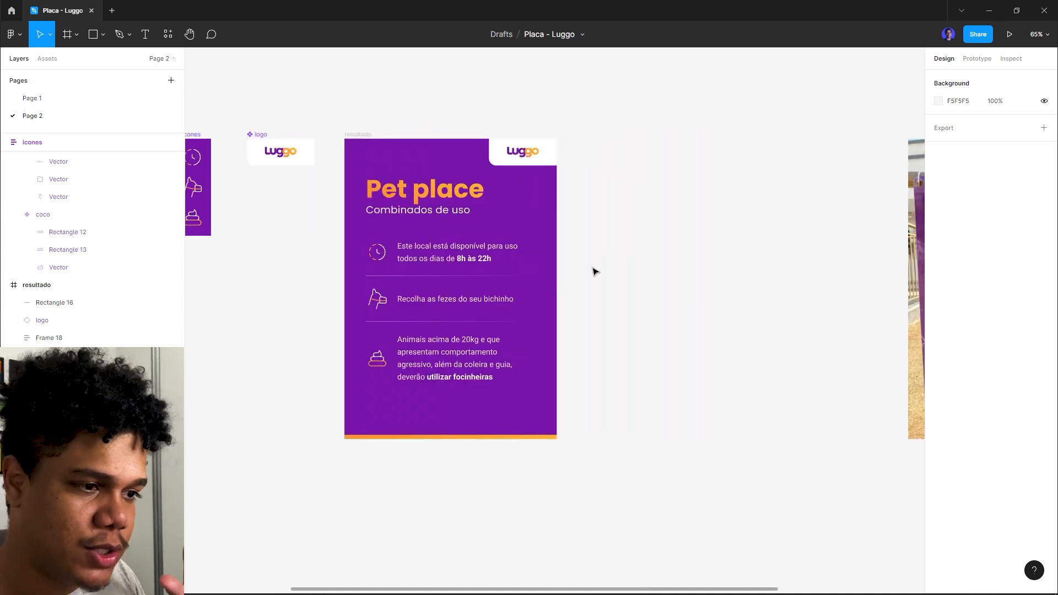
{"action": "left_click_drag", "start_coordinate": [360, 134], "coordinate": [593, 133]}
{"action": "left_click", "coordinate": [606, 114]}
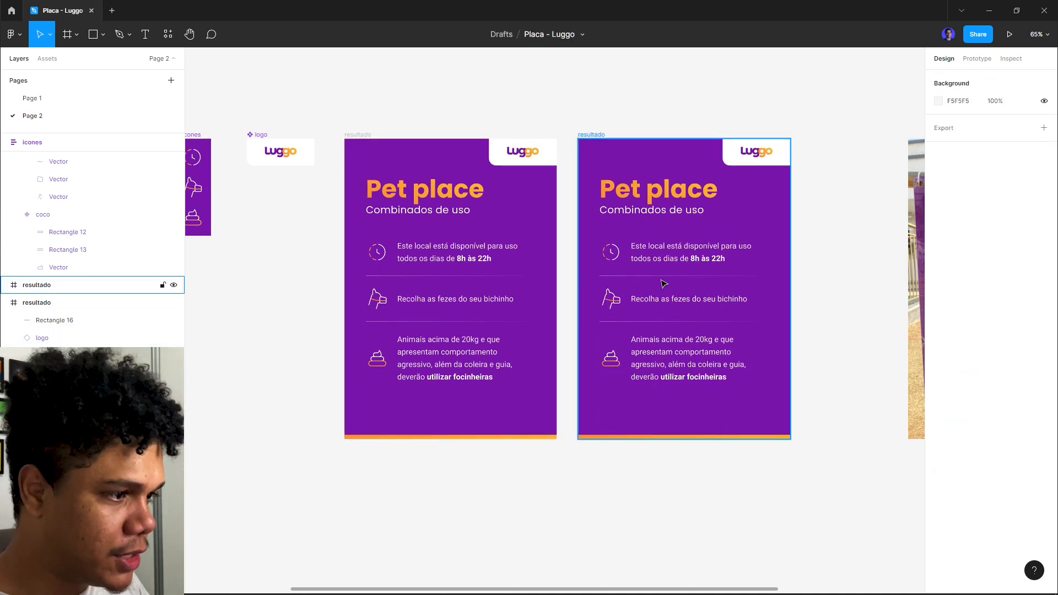
{"action": "left_click", "coordinate": [659, 276], "text": "ctrl"}
{"action": "left_click", "coordinate": [642, 322], "text": "ctrl+shift"}
{"action": "key", "text": "Delete"}
Set the vertical padding of the three rule rows in the duplicated poster to 24
{"action": "left_click", "coordinate": [645, 324]}
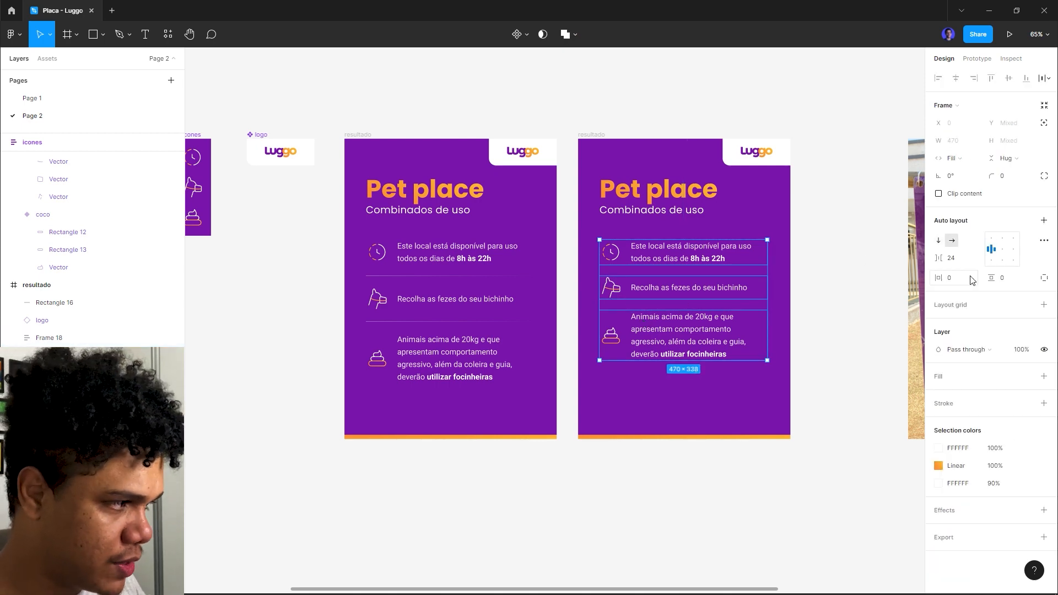
{"action": "left_click", "coordinate": [1005, 279]}
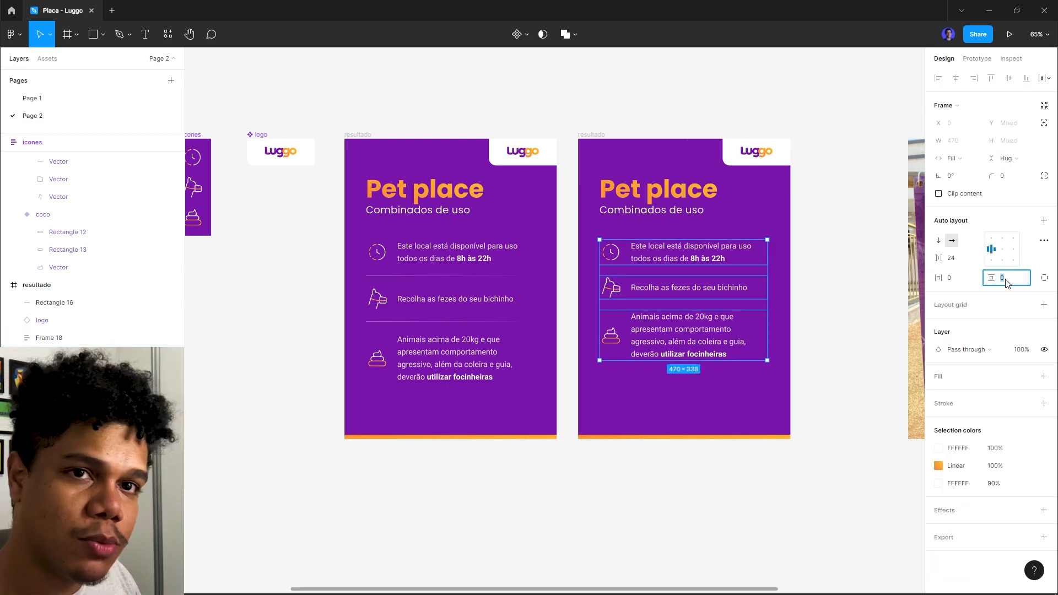
{"action": "type", "text": "24"}
{"action": "key", "text": "Return"}
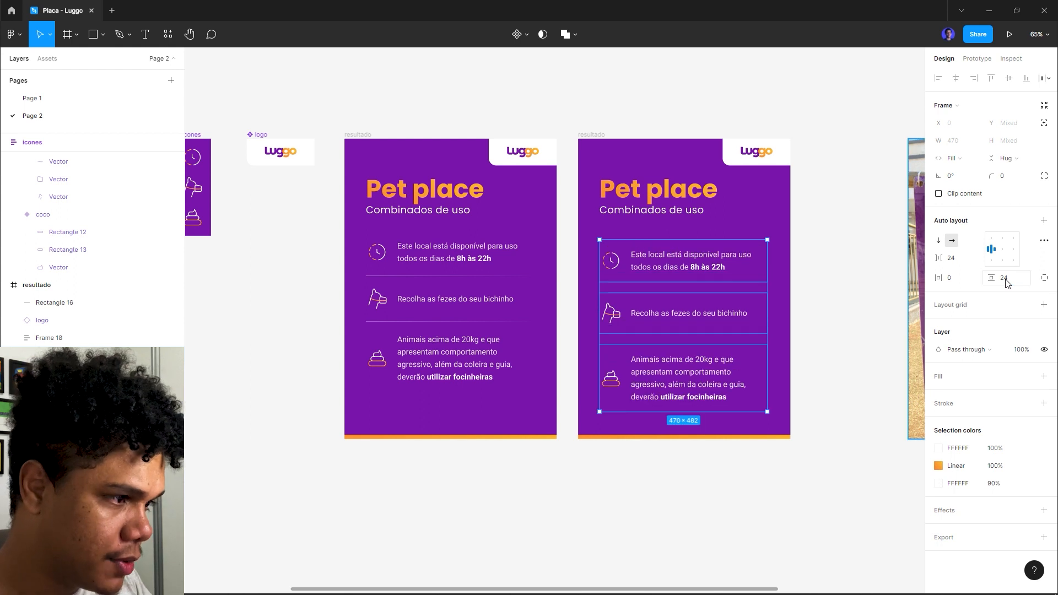
Set the left padding of the three rule rows to 16, then select the frame that contains them
{"action": "left_click", "coordinate": [1044, 278]}
{"action": "left_click", "coordinate": [960, 279]}
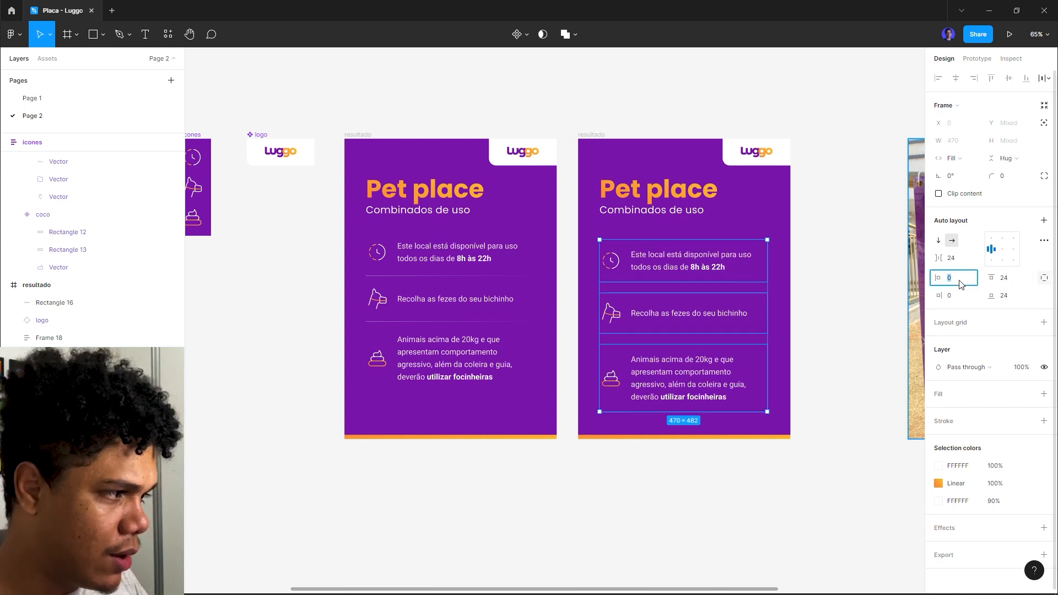
{"action": "type", "text": "16"}
{"action": "key", "text": "Return"}
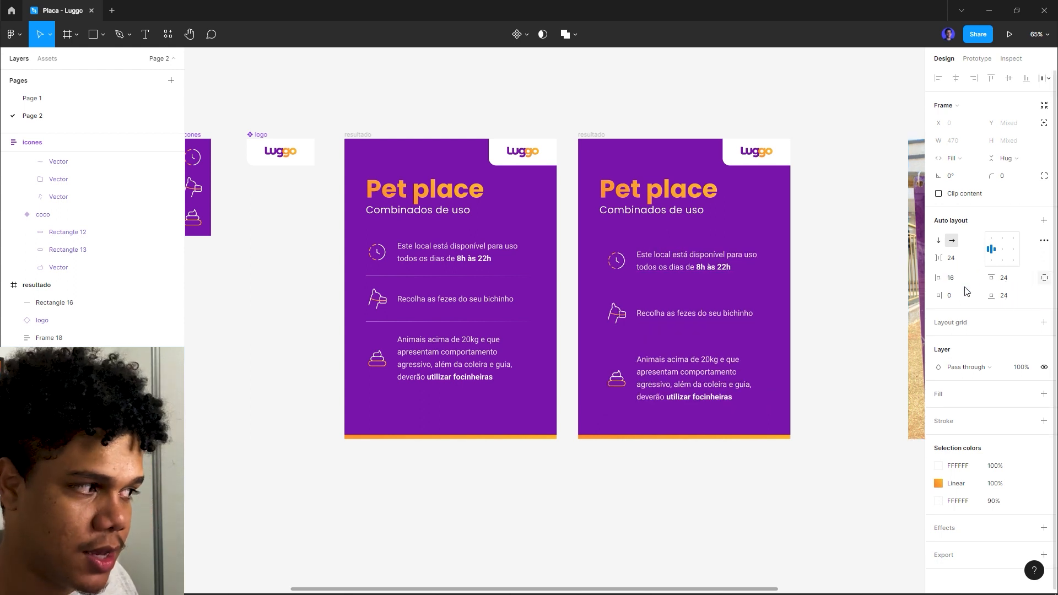
{"action": "left_click", "coordinate": [963, 299]}
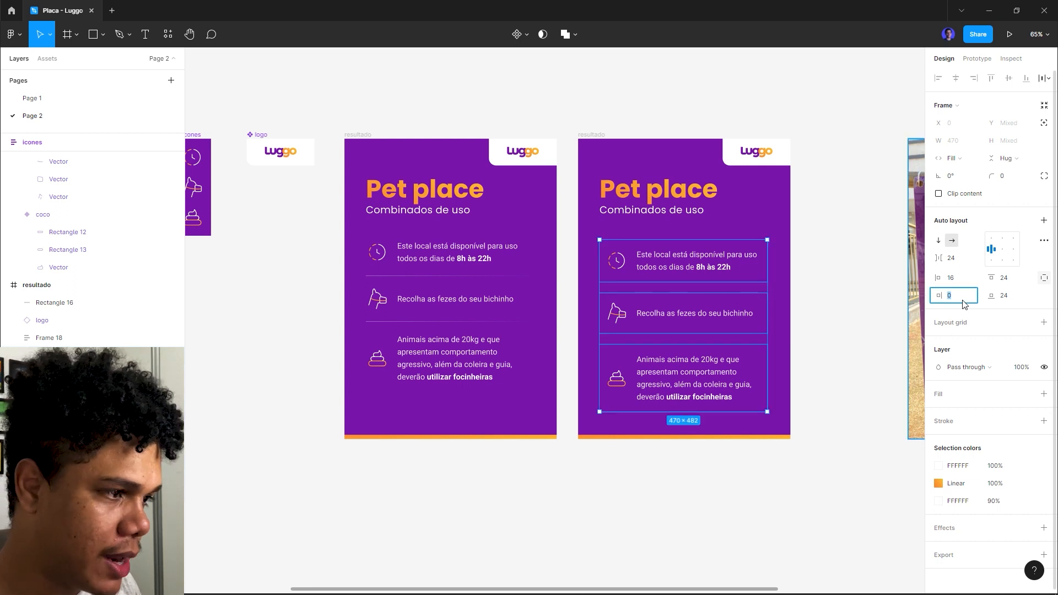
{"action": "left_click", "coordinate": [694, 281]}
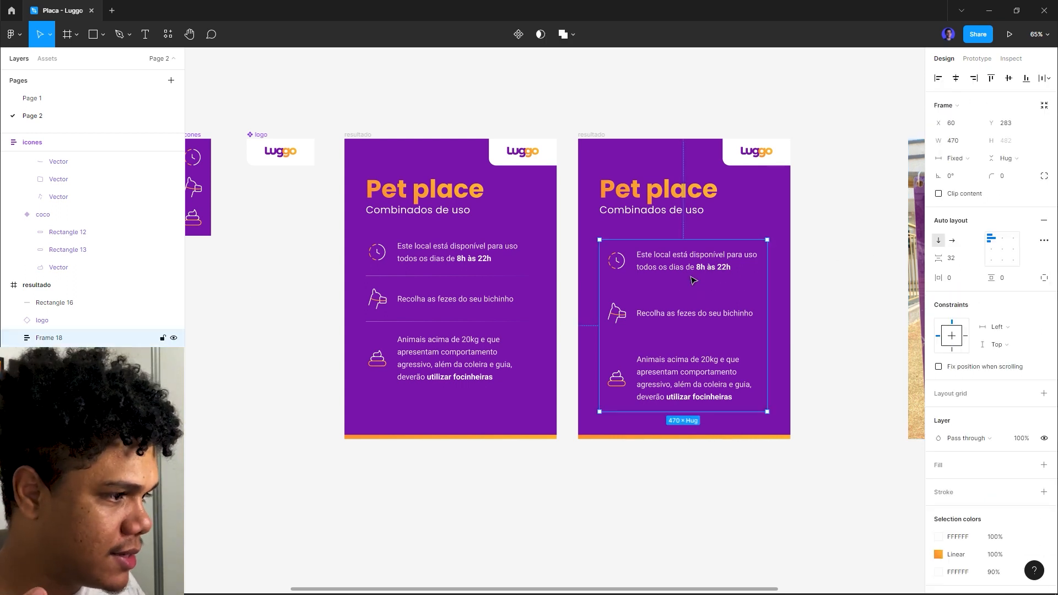
Set the vertical spacing between the three rule rows in the duplicated poster to 16
{"action": "left_click", "coordinate": [956, 265]}
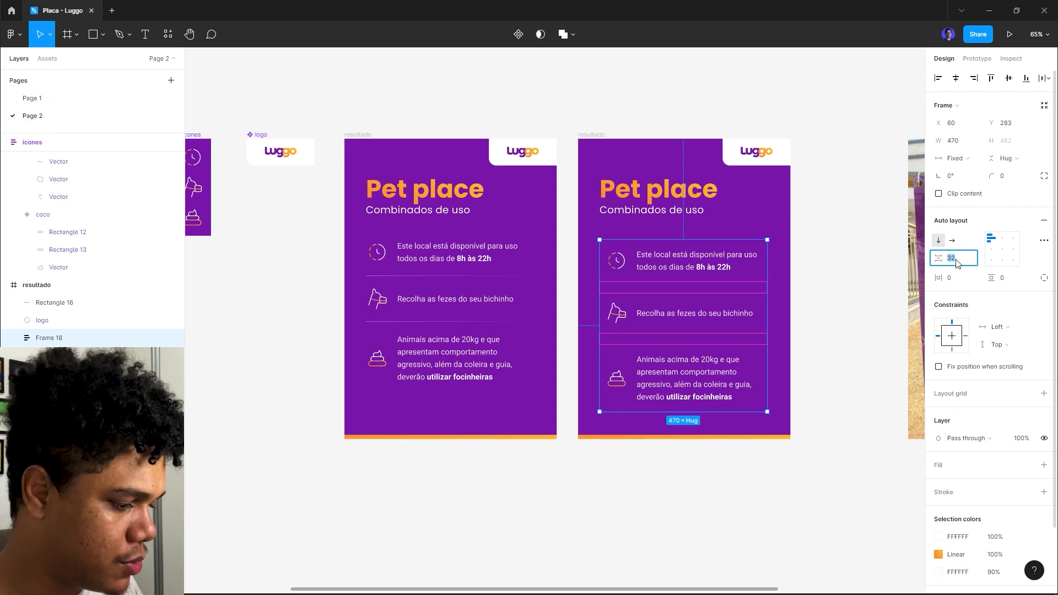
{"action": "type", "text": "16"}
{"action": "key", "text": "Return"}
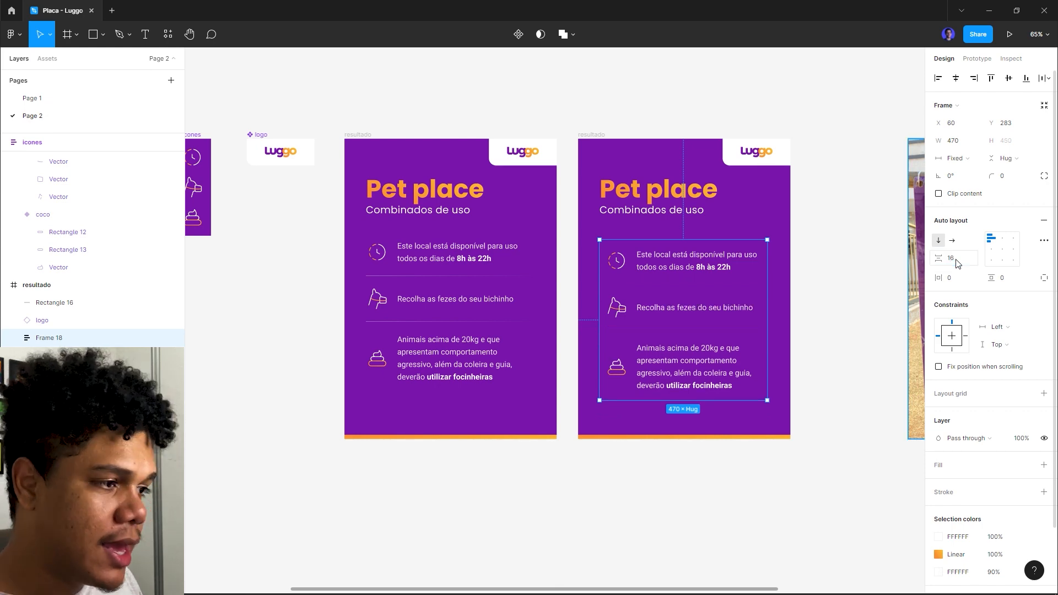
Fill the three rule rows in the duplicated poster with the dark purple 620E8C sampled from the paleta-cores swatches
{"action": "key", "text": "Return"}
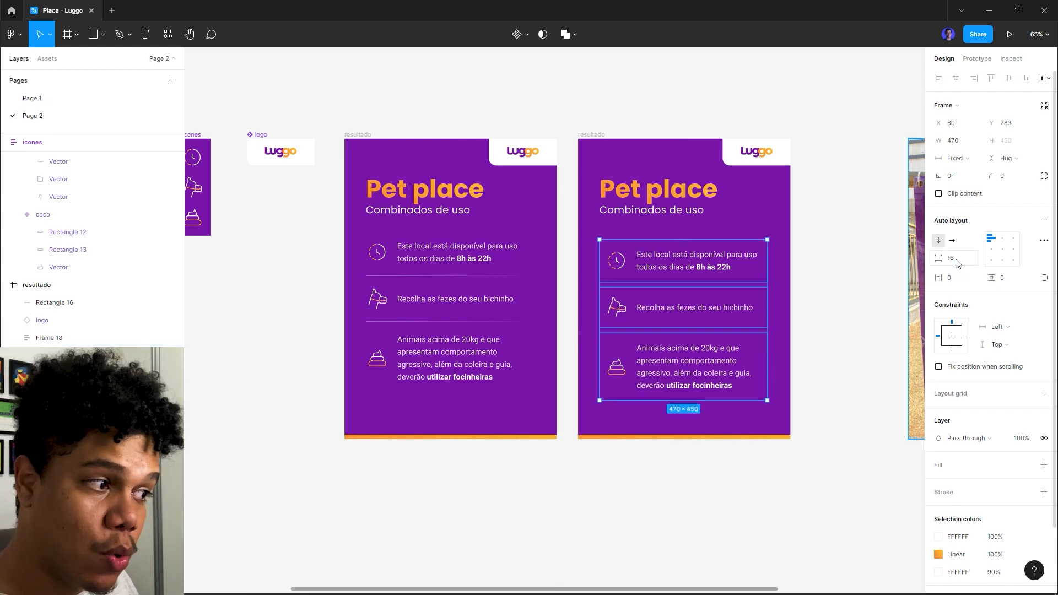
{"action": "left_click_drag", "start_coordinate": [301, 186], "coordinate": [562, 194]}
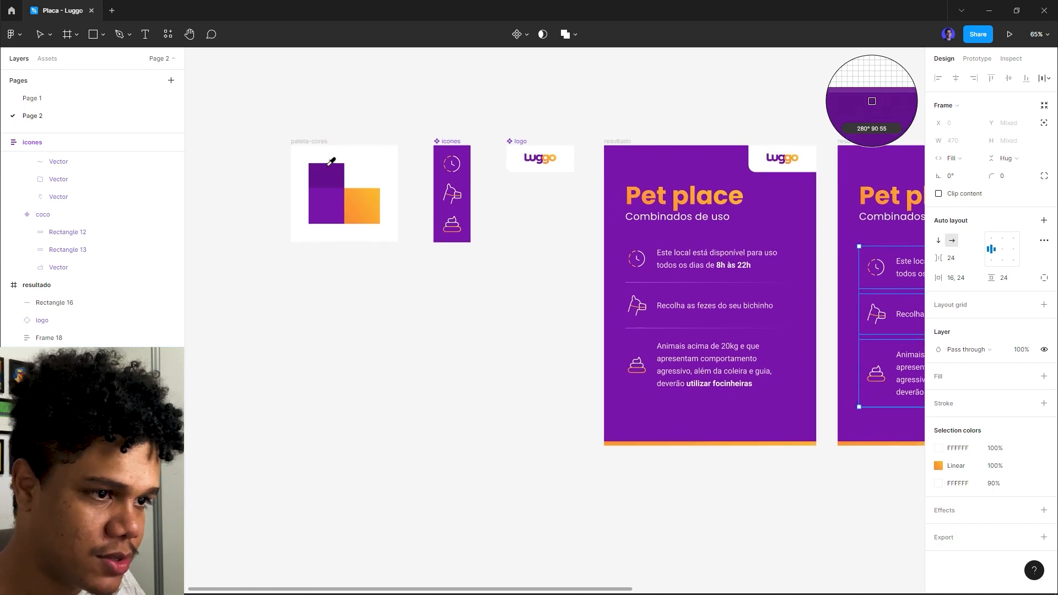
{"action": "left_click", "coordinate": [326, 172]}
{"action": "left_click_drag", "start_coordinate": [610, 220], "coordinate": [255, 199]}
{"action": "left_click", "coordinate": [626, 98]}
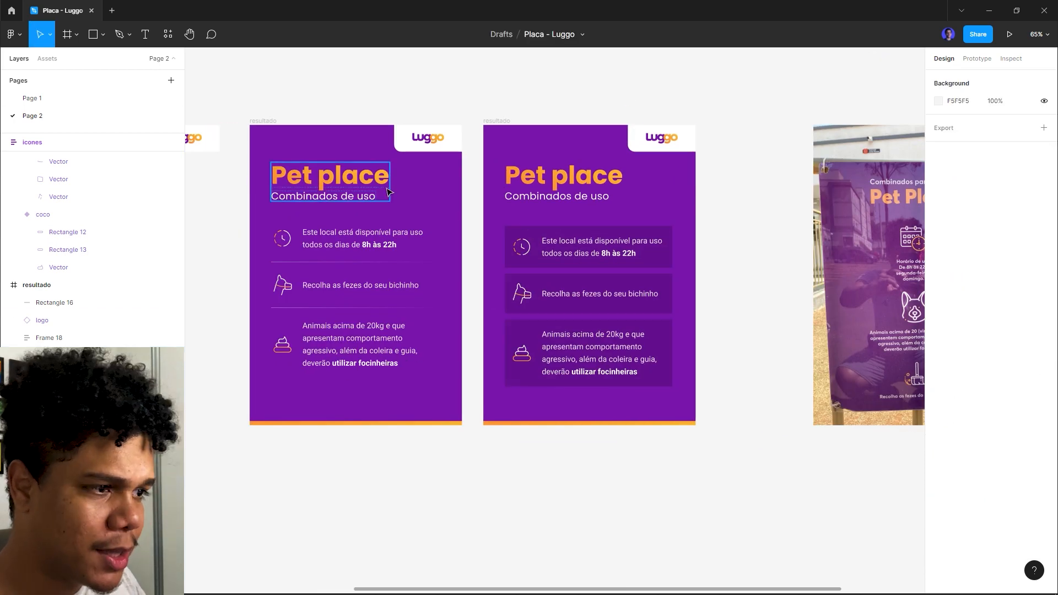
Round the corners of the three rule row boxes in the duplicated poster with a radius of 10
{"action": "left_click", "coordinate": [655, 146]}
{"action": "left_click", "coordinate": [646, 250]}
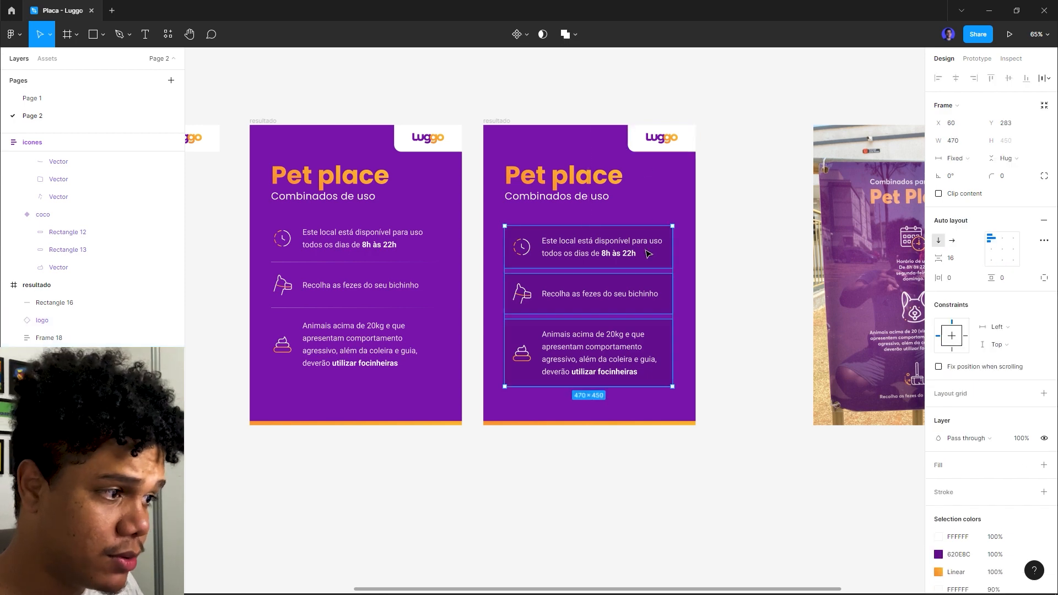
{"action": "key", "text": "Return"}
{"action": "left_click", "coordinate": [1012, 179]}
{"action": "type", "text": "10"}
{"action": "key", "text": "Return"}
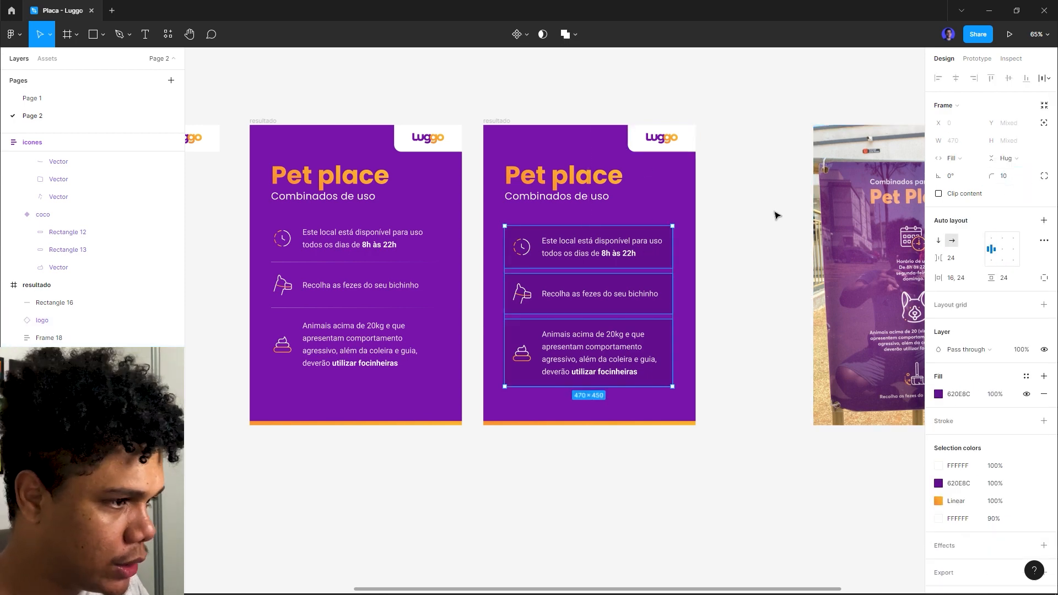
{"action": "left_click", "coordinate": [775, 213]}
Move the duplicated poster slightly away from the original so both posters and the sign photo are evenly spaced
{"action": "left_click_drag", "start_coordinate": [500, 120], "coordinate": [508, 118]}
{"action": "scroll", "coordinate": [553, 171], "scroll_direction": "right", "scroll_amount": 3}
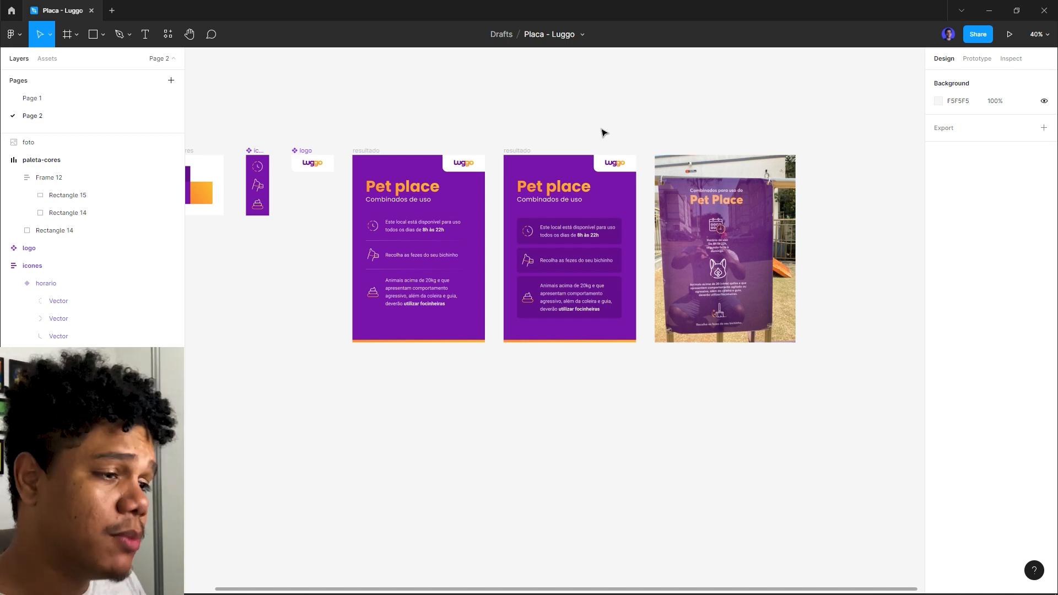
{"action": "scroll", "coordinate": [490, 124], "scroll_direction": "up", "scroll_amount": 3}
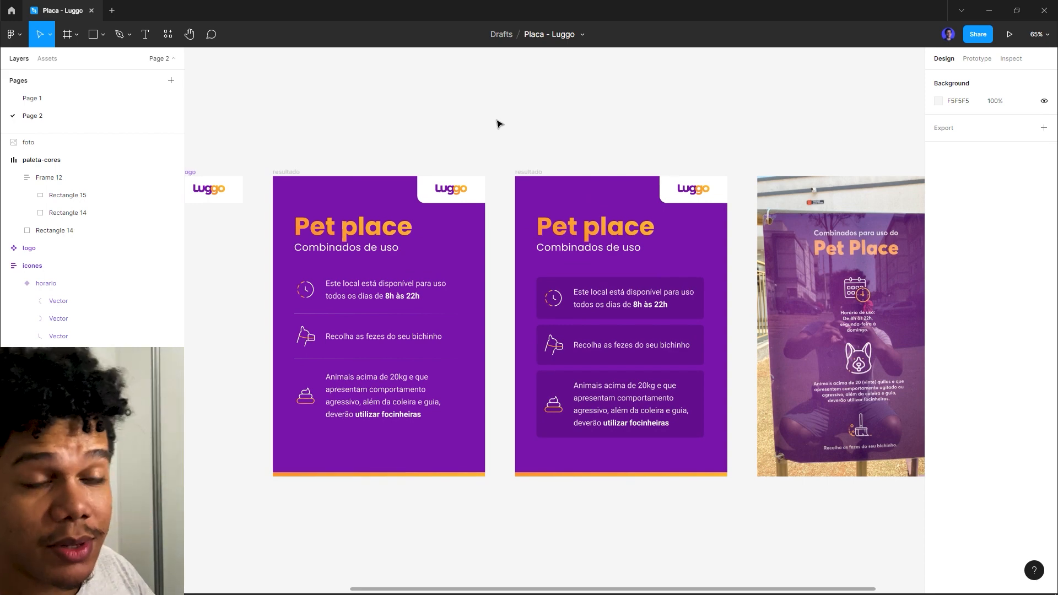